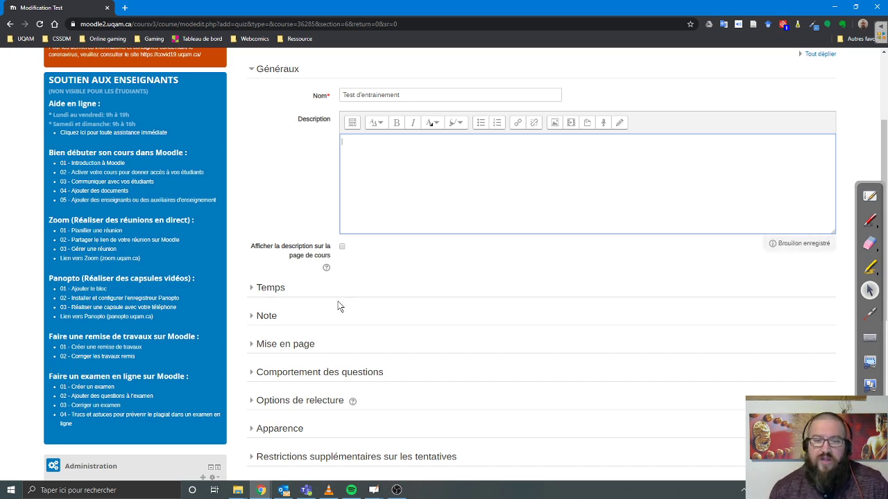
Expand the Temps settings and activate the opening date for the test (Ouvrir ce test)
{"action": "left_click", "coordinate": [273, 287]}
{"action": "scroll", "coordinate": [384, 290], "scroll_direction": "down", "scroll_amount": 2}
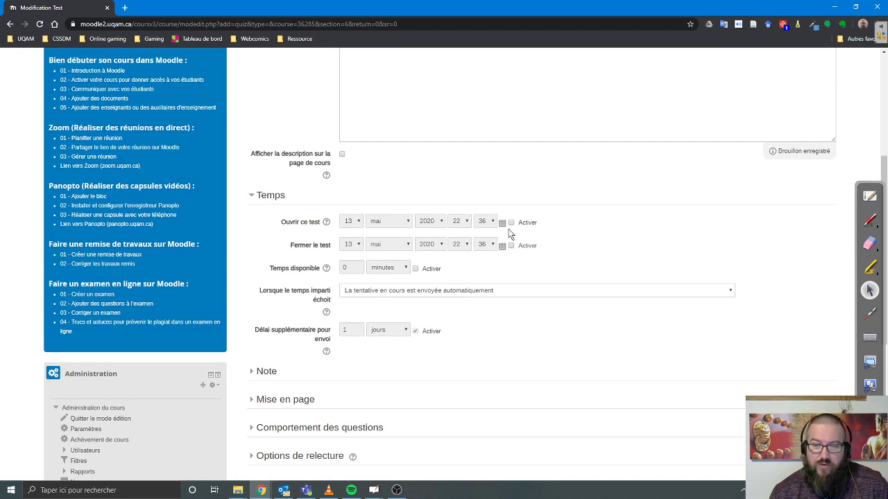
{"action": "left_click", "coordinate": [512, 222]}
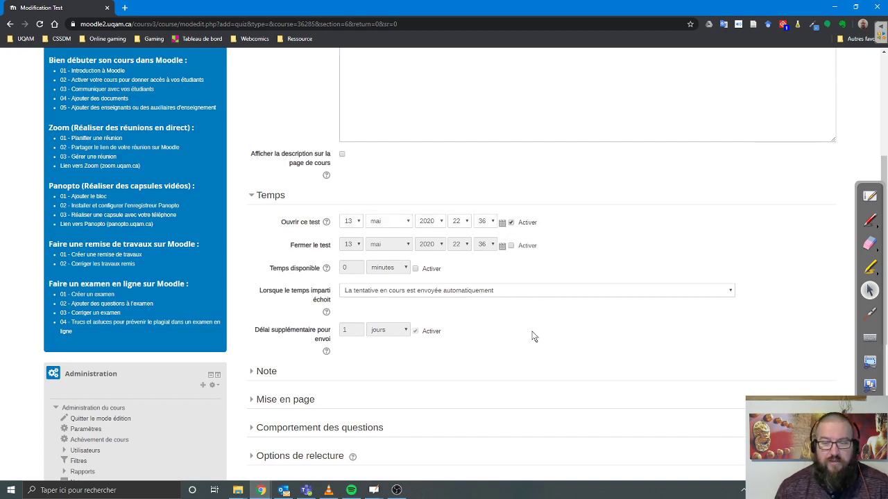
Activate the test's time limit (Temps disponible) and set it to 1 hour (heures)
{"action": "scroll", "coordinate": [435, 338], "scroll_direction": "down", "scroll_amount": 1}
{"action": "scroll", "coordinate": [425, 355], "scroll_direction": "down", "scroll_amount": 1}
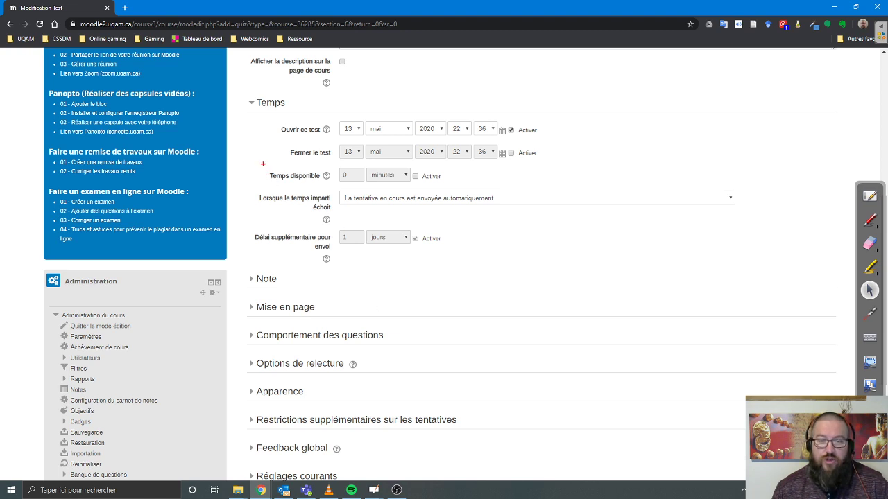
{"action": "left_click_drag", "start_coordinate": [263, 165], "coordinate": [473, 188]}
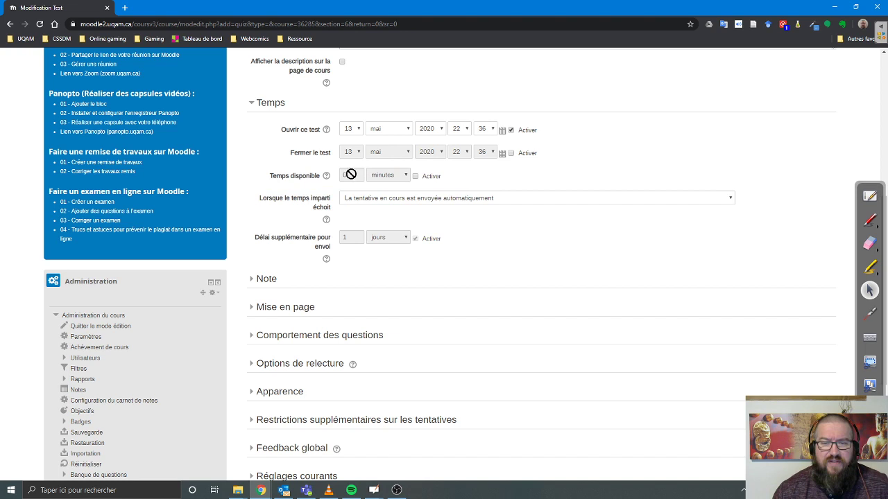
{"action": "left_click", "coordinate": [419, 178]}
{"action": "double_click", "coordinate": [349, 175]}
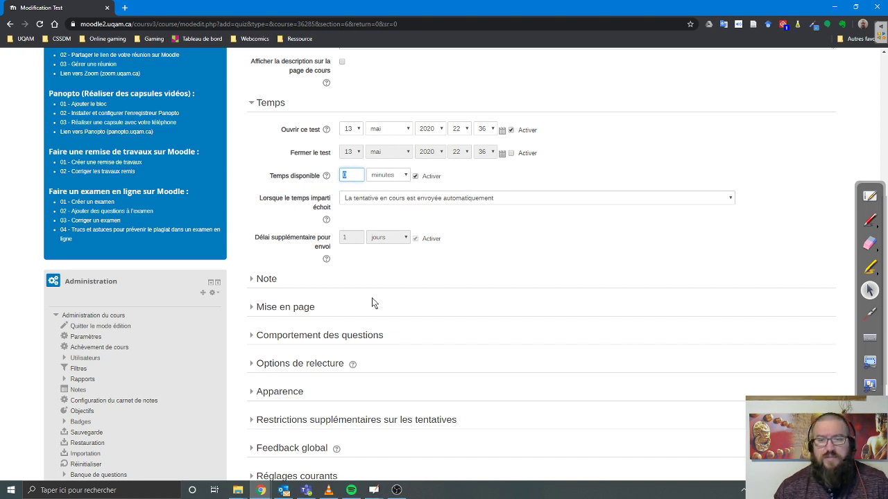
{"action": "type", "text": "1"}
{"action": "left_click", "coordinate": [396, 178]}
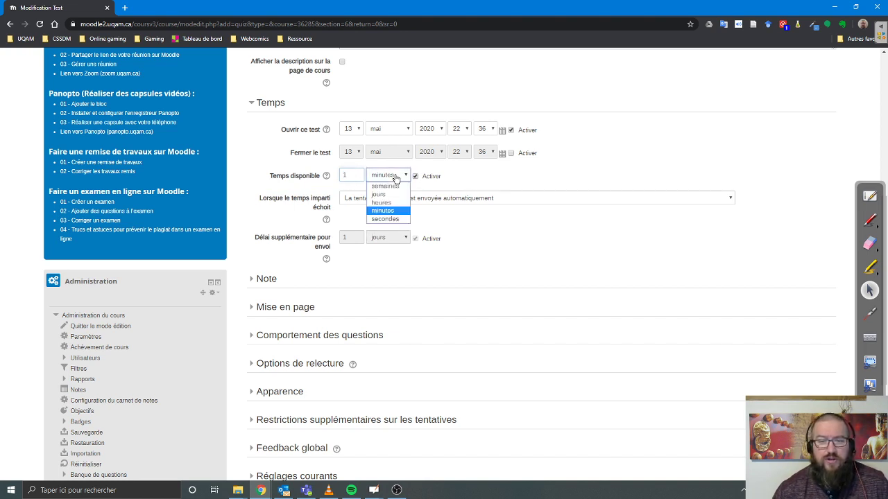
{"action": "left_click", "coordinate": [392, 203]}
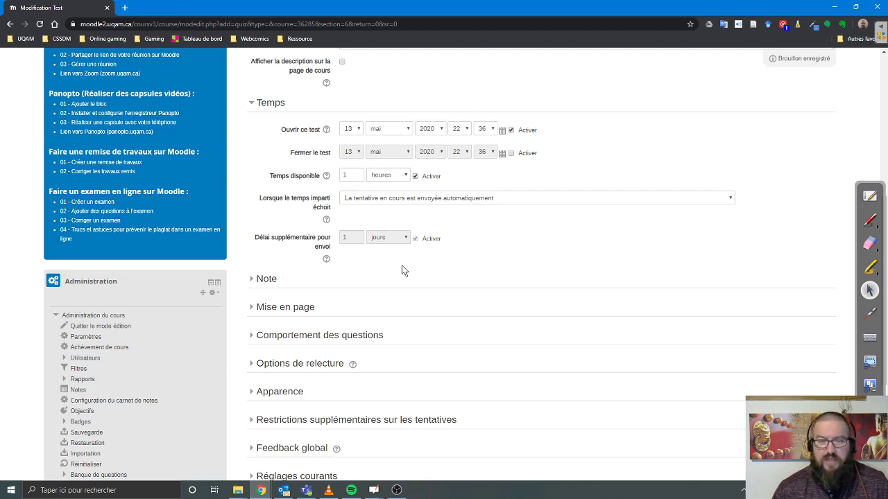
In the Note settings, read the help on Note pour passer and set the passing grade to 6
{"action": "scroll", "coordinate": [399, 267], "scroll_direction": "down", "scroll_amount": 2}
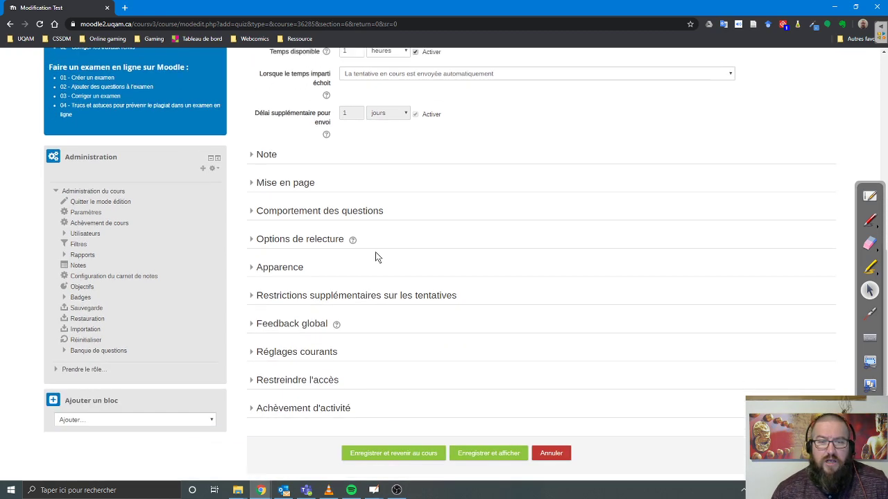
{"action": "left_click", "coordinate": [265, 140]}
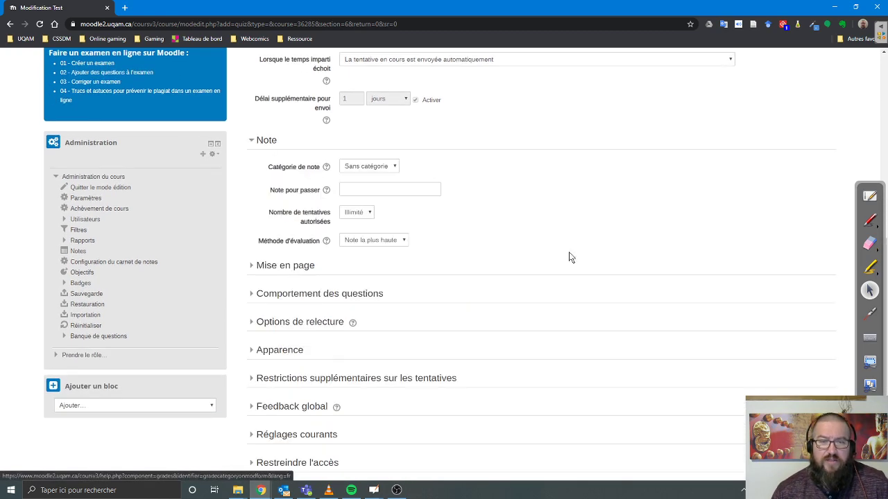
{"action": "left_click", "coordinate": [354, 189]}
{"action": "scroll", "coordinate": [485, 255], "scroll_direction": "down", "scroll_amount": 1}
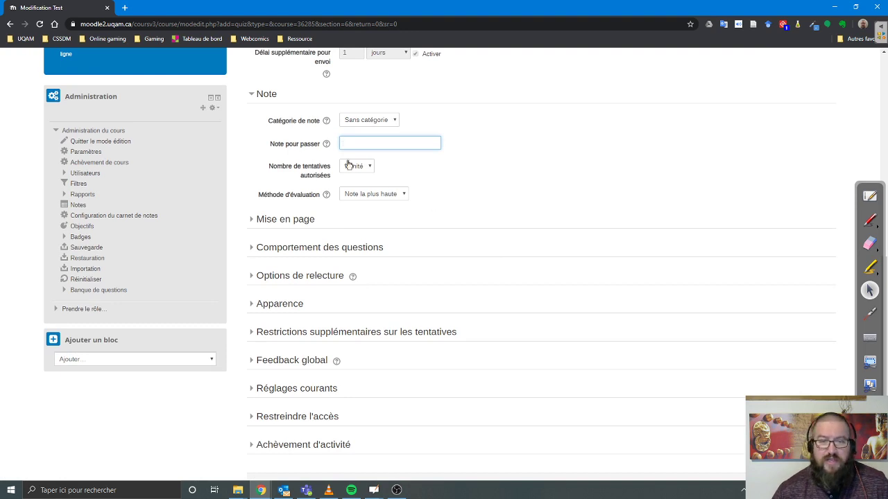
{"action": "left_click", "coordinate": [326, 144]}
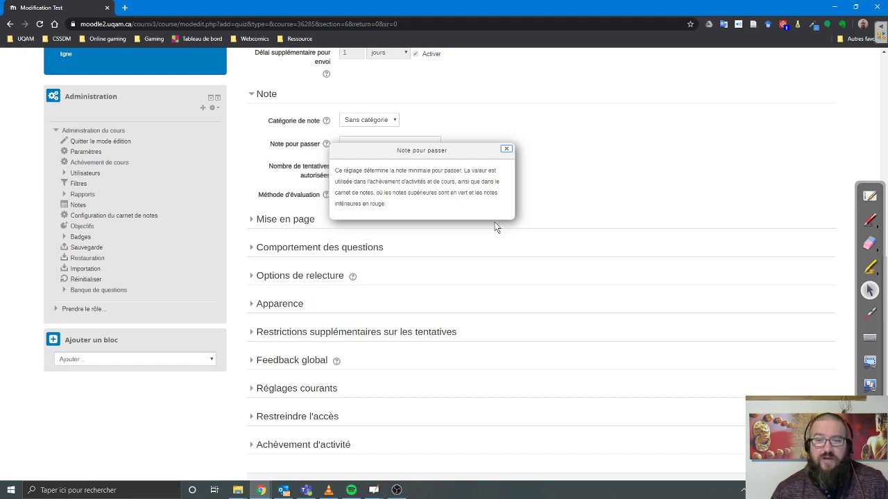
{"action": "left_click_drag", "start_coordinate": [362, 182], "coordinate": [453, 181]}
{"action": "left_click", "coordinate": [506, 149]}
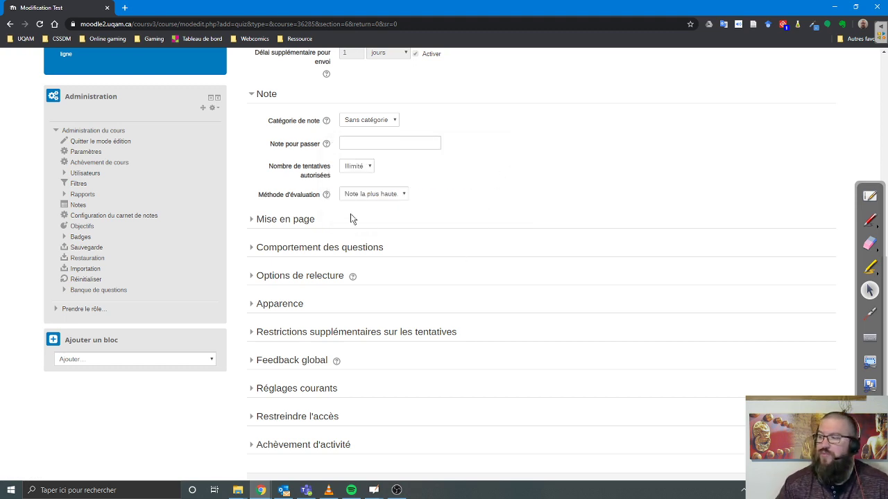
{"action": "left_click", "coordinate": [353, 145]}
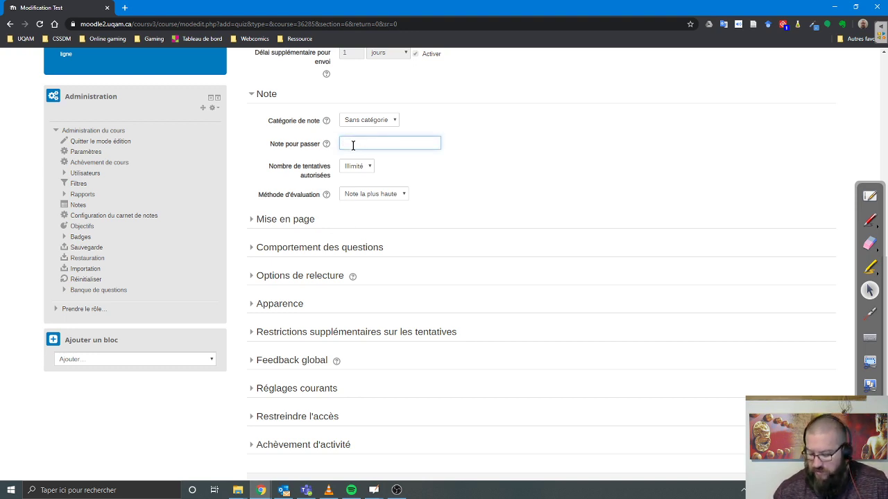
{"action": "type", "text": "6"}
{"action": "left_click", "coordinate": [420, 171]}
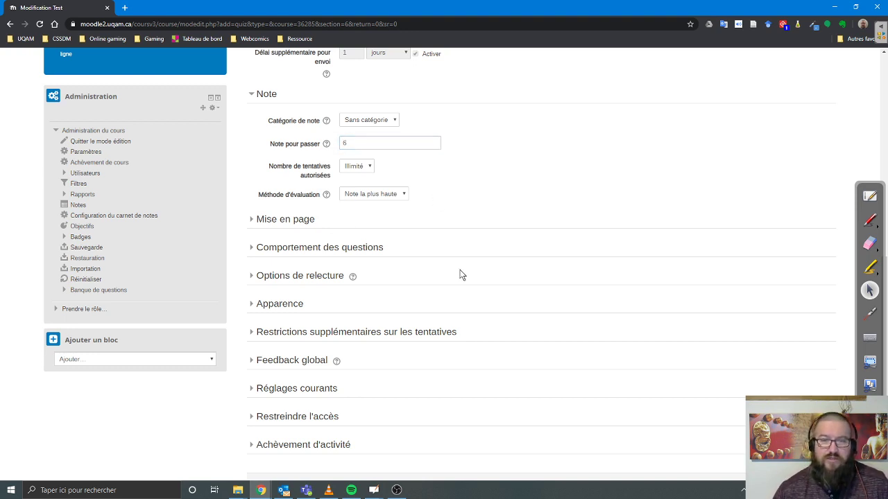
Try Première tentative as the evaluation method for multiple attempts and switch it back to Note la plus haute
{"action": "scroll", "coordinate": [383, 242], "scroll_direction": "up", "scroll_amount": 1}
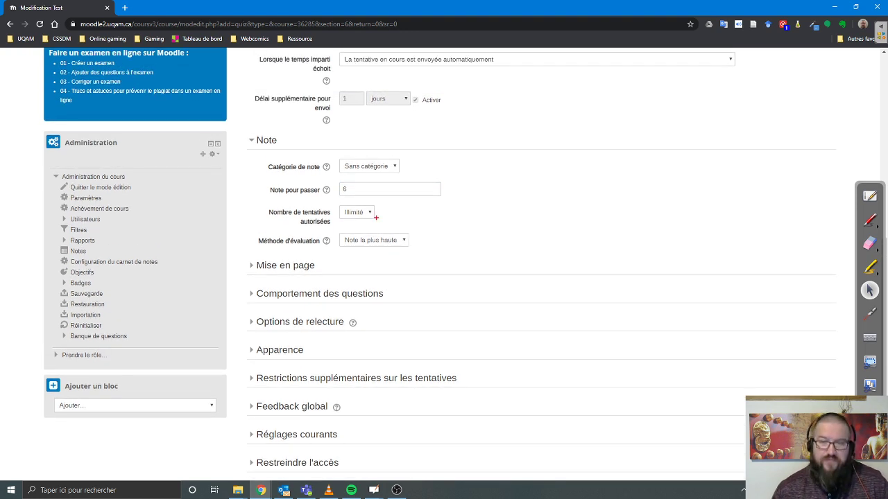
{"action": "left_click_drag", "start_coordinate": [334, 203], "coordinate": [385, 221]}
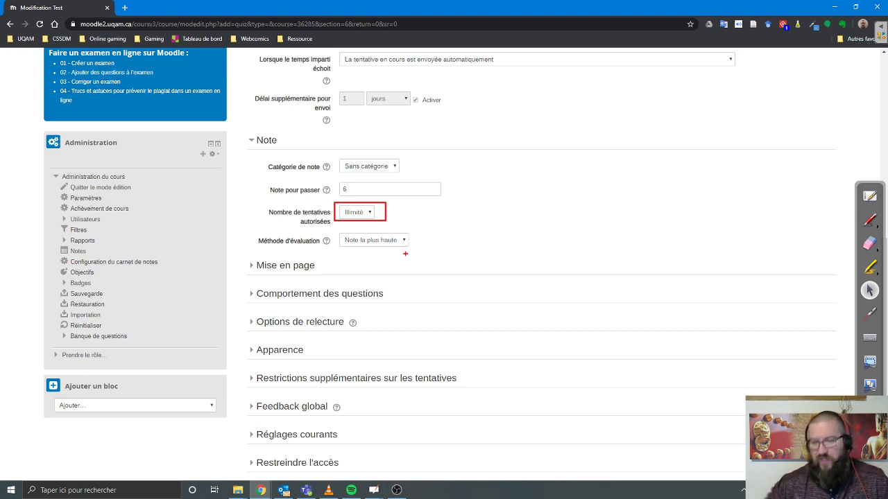
{"action": "key", "text": "Escape"}
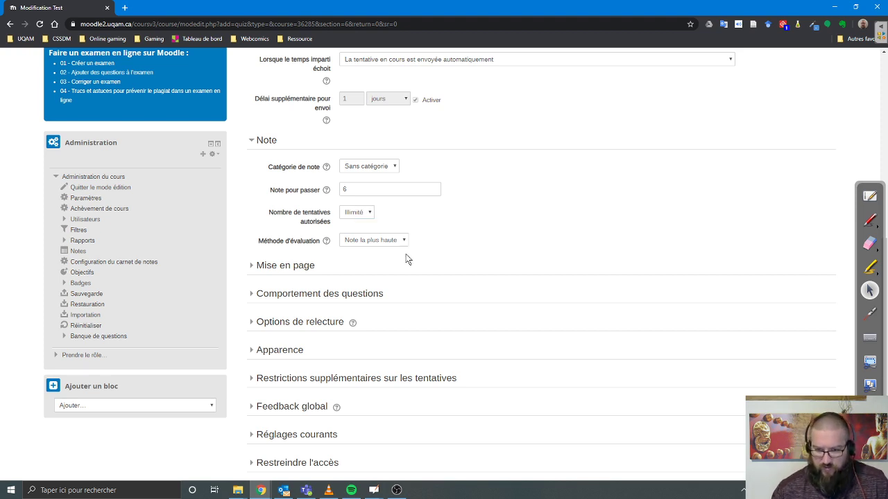
{"action": "left_click", "coordinate": [403, 245]}
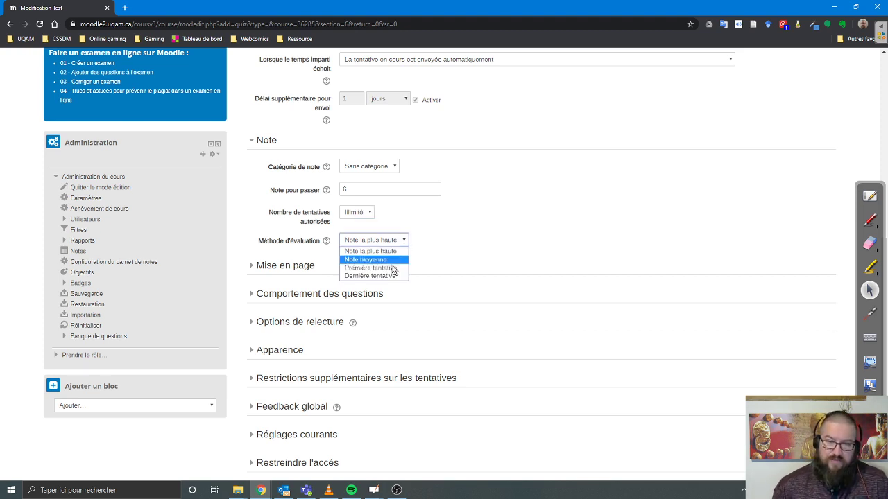
{"action": "left_click", "coordinate": [387, 268]}
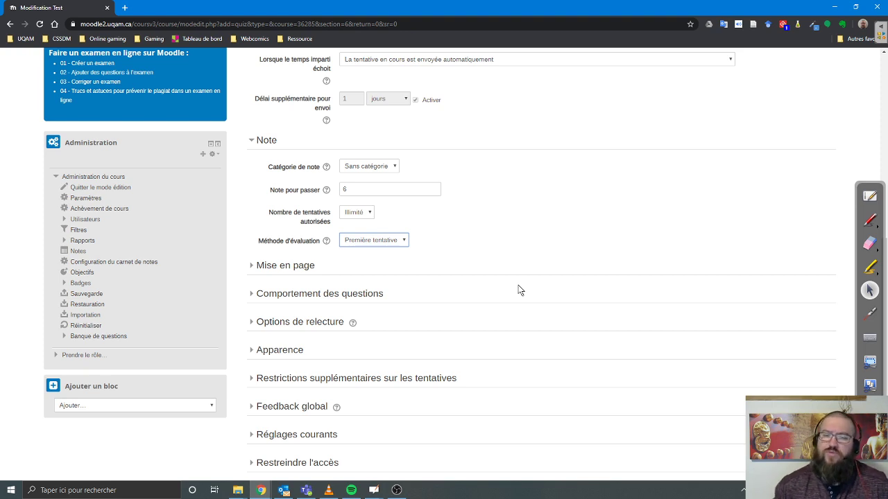
{"action": "left_click", "coordinate": [384, 248]}
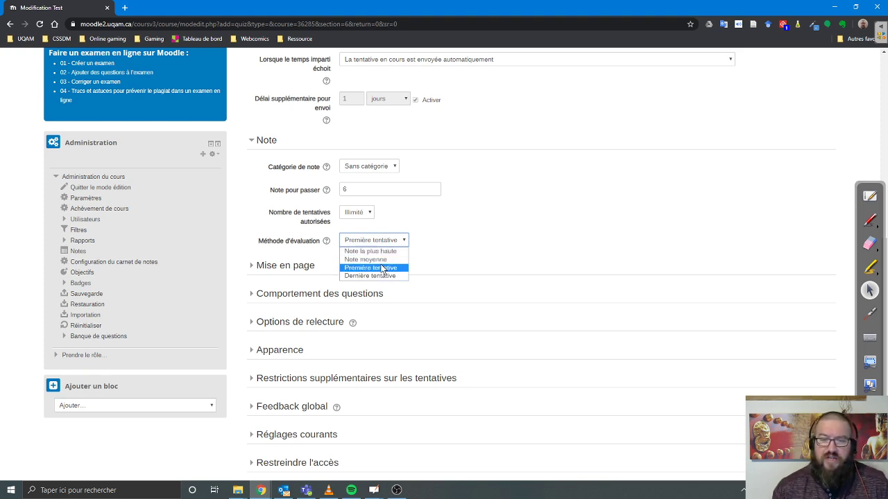
{"action": "left_click", "coordinate": [380, 251]}
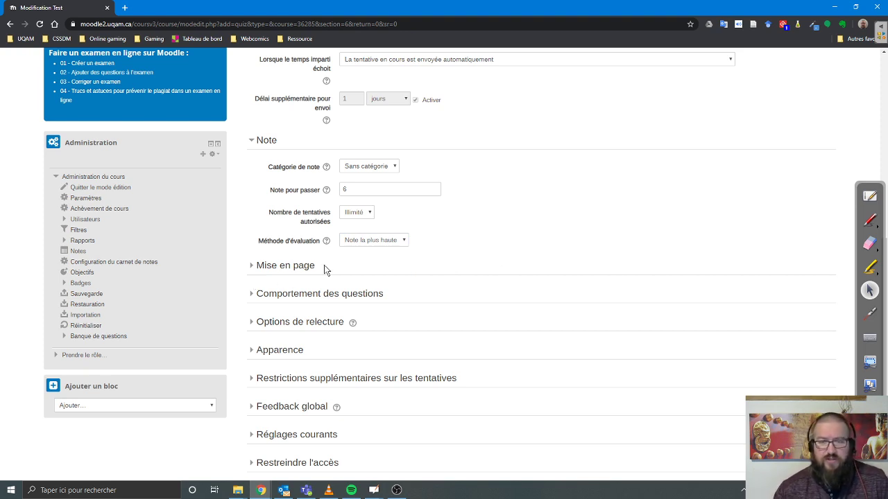
In the Mise en page settings, choose Chaque question for new pages and Libre for the navigation method
{"action": "left_click", "coordinate": [287, 268]}
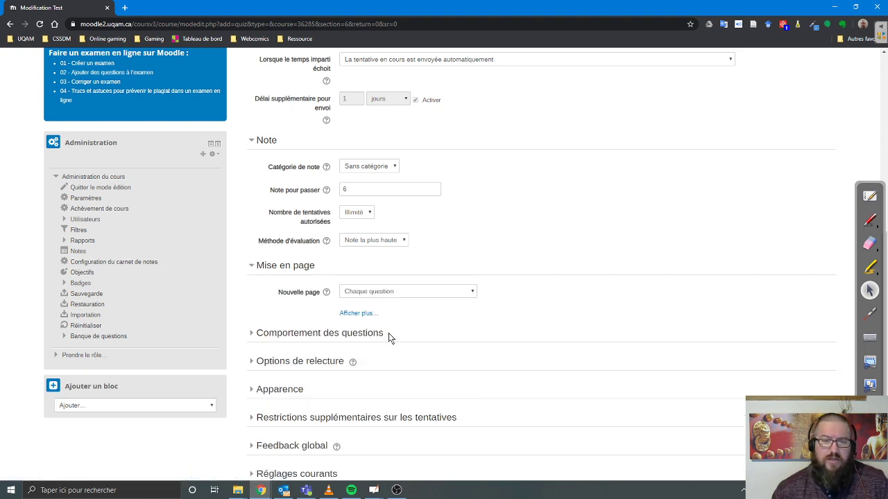
{"action": "left_click", "coordinate": [390, 294]}
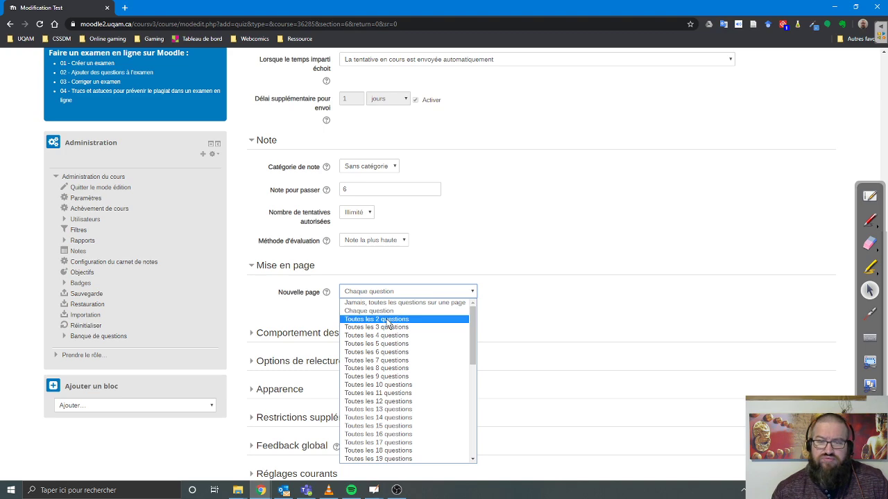
{"action": "left_click", "coordinate": [374, 311]}
{"action": "scroll", "coordinate": [443, 352], "scroll_direction": "down", "scroll_amount": 1}
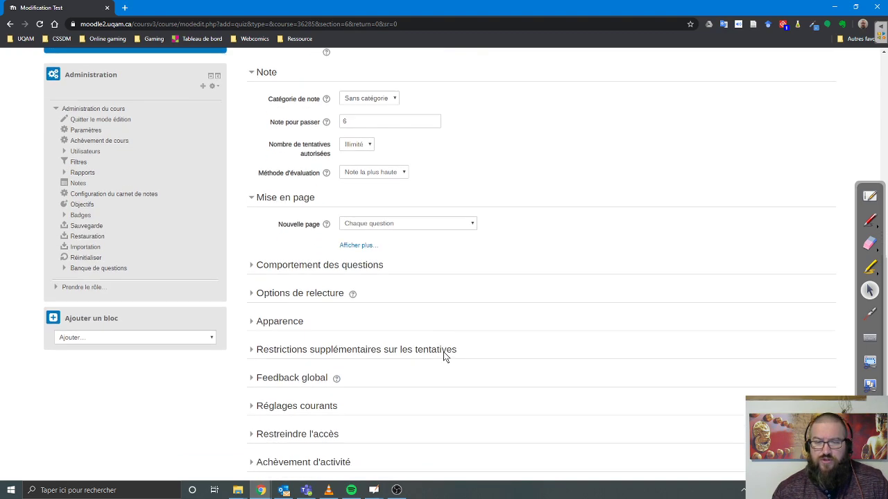
{"action": "left_click", "coordinate": [358, 220]}
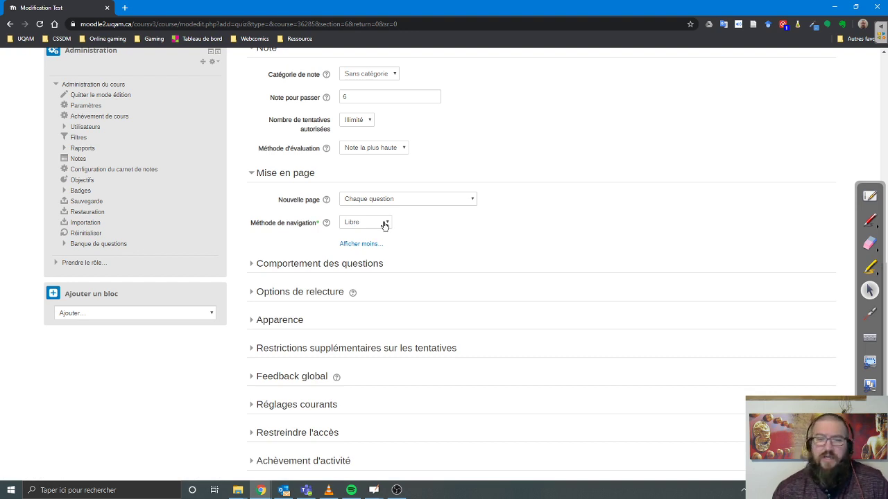
{"action": "left_click", "coordinate": [385, 224]}
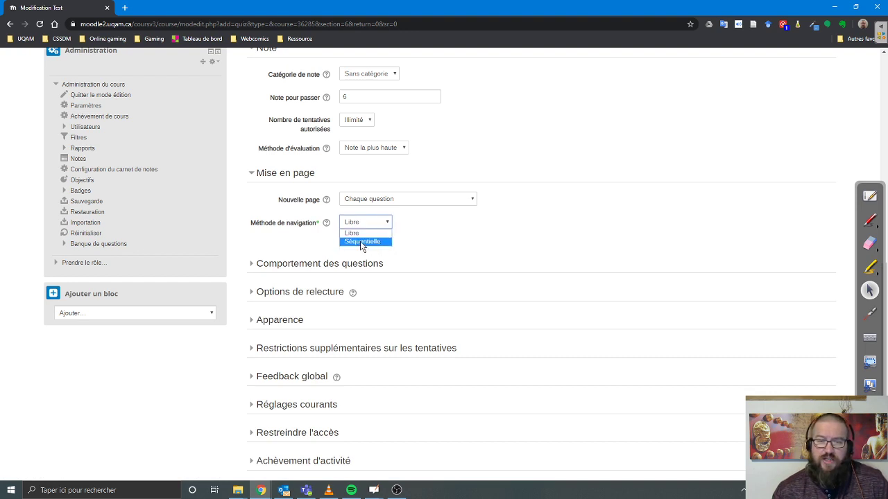
{"action": "left_click", "coordinate": [366, 233]}
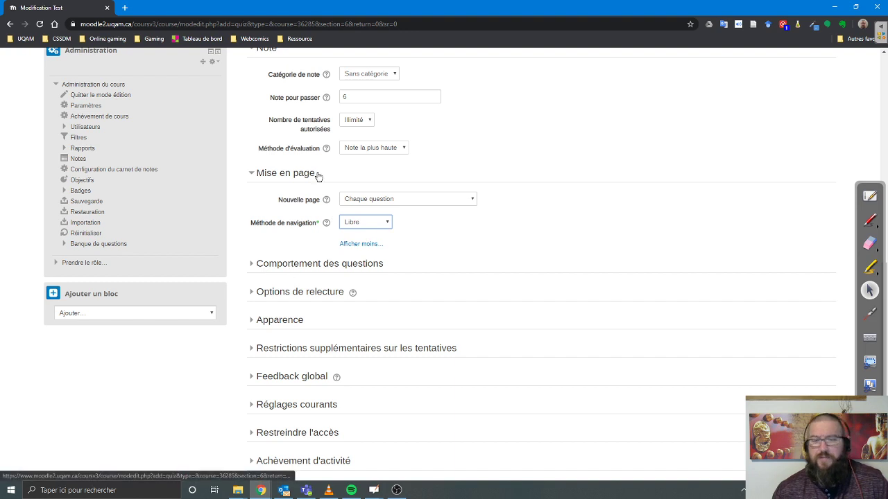
In the Comportement des questions settings, set how questions behave to Feedback immédiat
{"action": "left_click", "coordinate": [372, 267]}
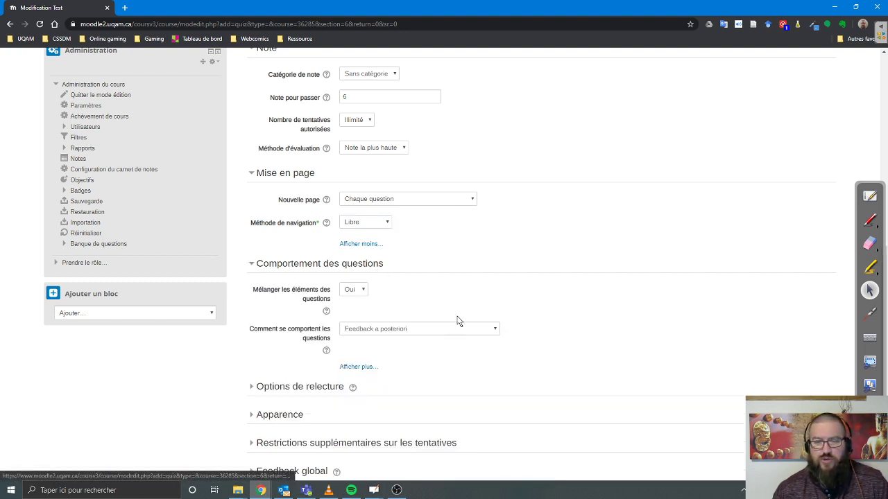
{"action": "scroll", "coordinate": [458, 320], "scroll_direction": "down", "scroll_amount": 2}
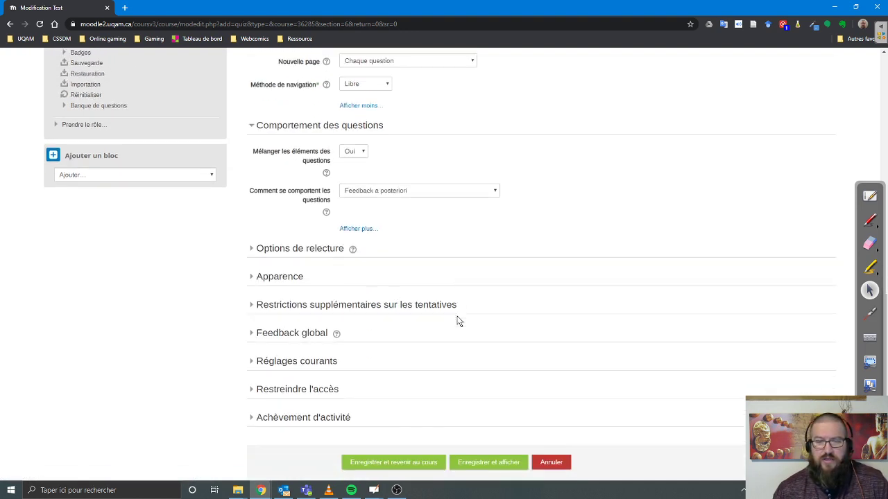
{"action": "left_click", "coordinate": [442, 195]}
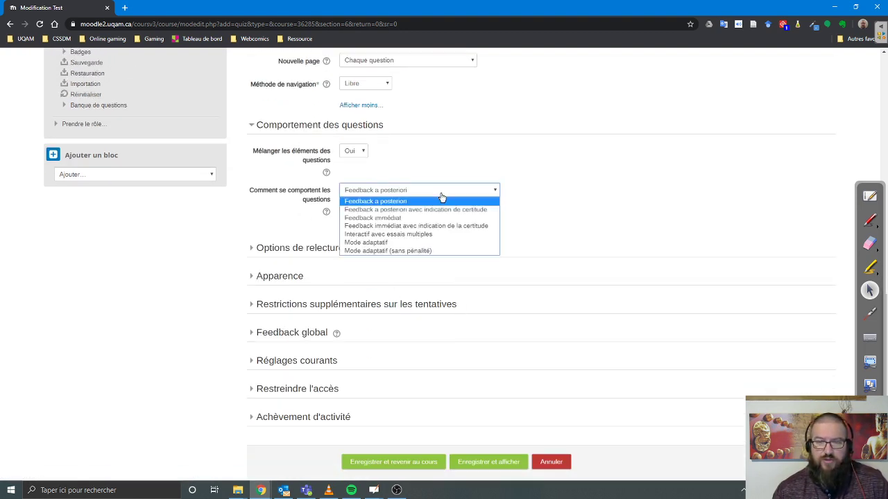
{"action": "left_click", "coordinate": [412, 218]}
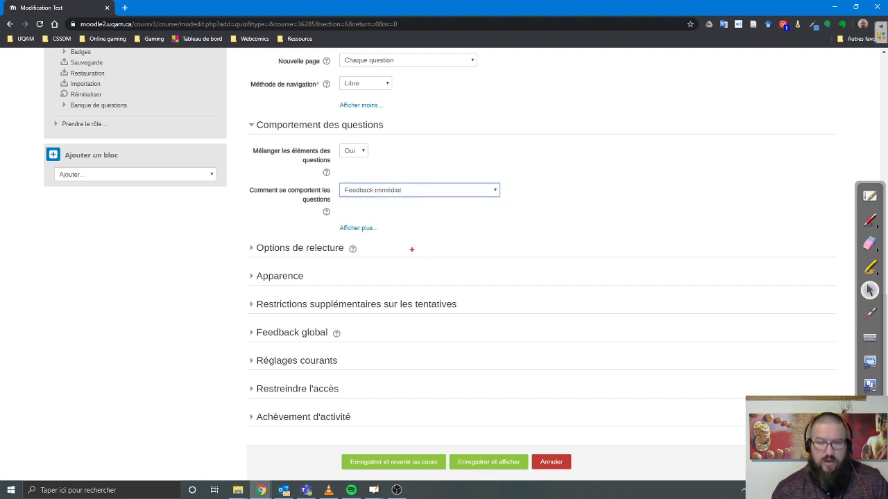
{"action": "mouse_move", "coordinate": [244, 180]}
{"action": "left_mouse_down"}
{"action": "mouse_move", "coordinate": [462, 218]}
{"action": "mouse_move", "coordinate": [523, 206]}
{"action": "mouse_move", "coordinate": [516, 208]}
{"action": "left_mouse_up"}
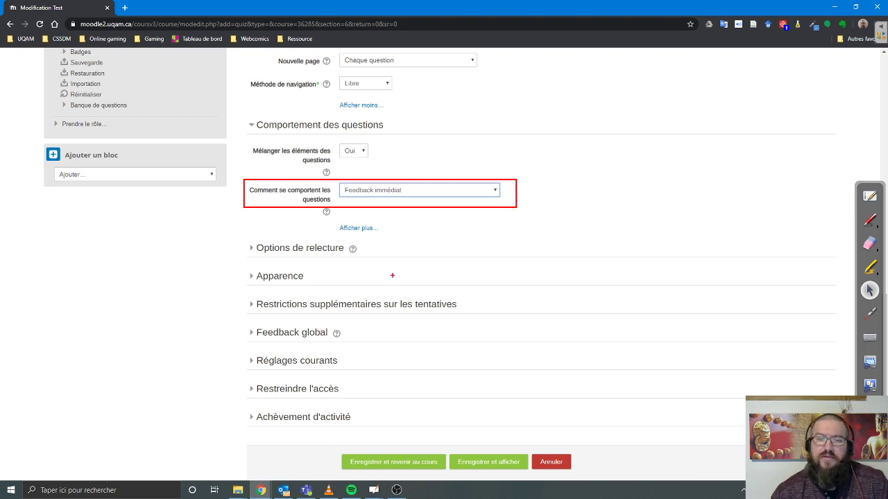
In Options de relecture, clear every option for the period Plus tard, alors que le test est encore ouvert
{"action": "scroll", "coordinate": [358, 257], "scroll_direction": "down", "scroll_amount": 3}
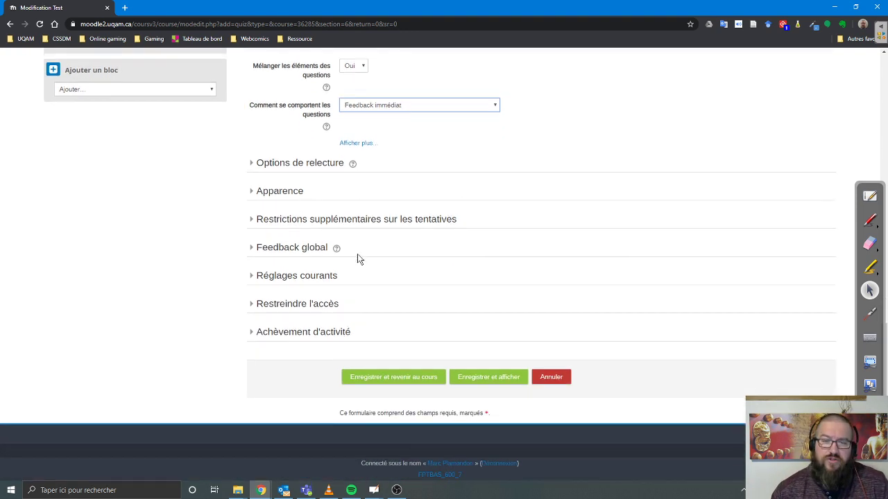
{"action": "left_click", "coordinate": [323, 165]}
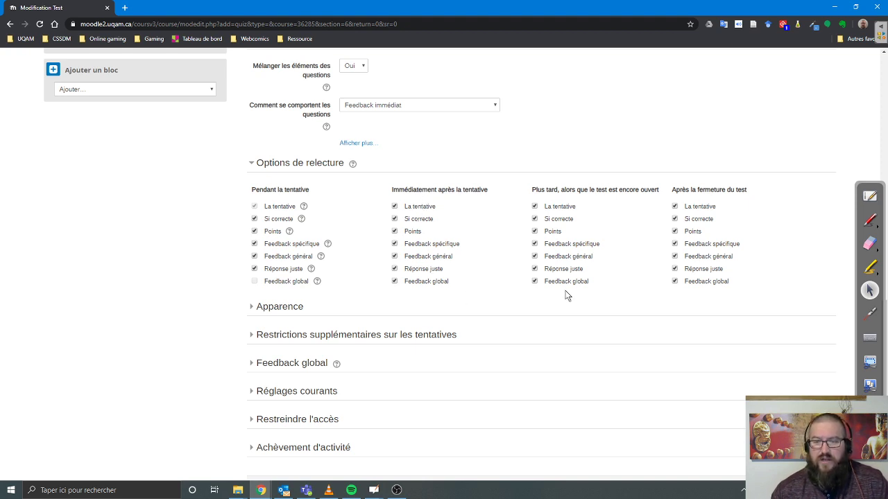
{"action": "left_click", "coordinate": [535, 281]}
{"action": "left_click", "coordinate": [534, 268]}
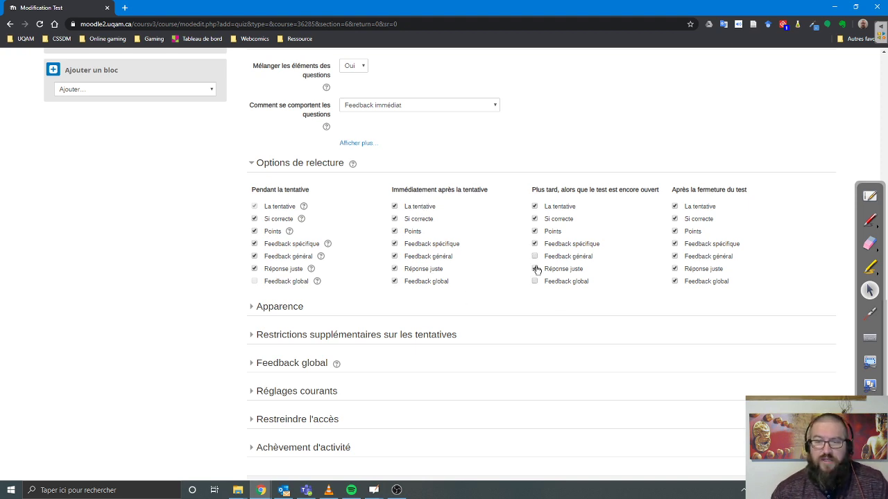
{"action": "left_click", "coordinate": [535, 256]}
{"action": "left_click", "coordinate": [535, 244]}
{"action": "left_click", "coordinate": [535, 231]}
{"action": "left_click", "coordinate": [535, 219]}
{"action": "left_click", "coordinate": [535, 206]}
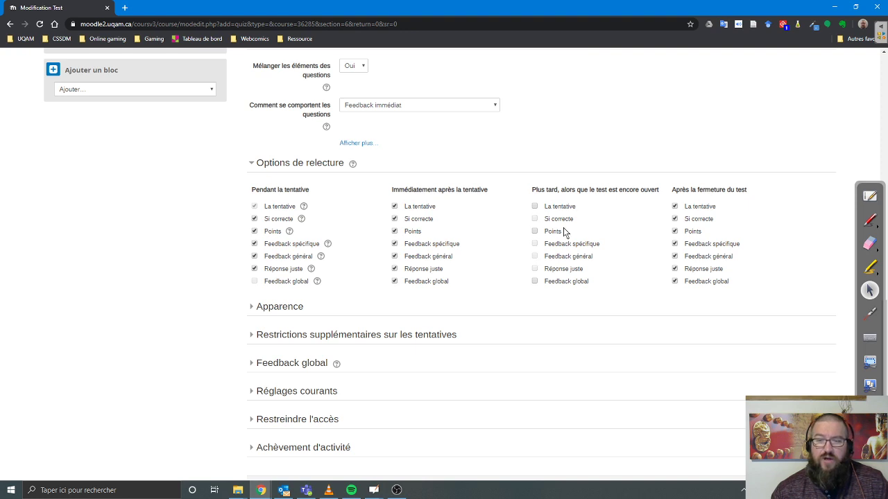
For Après la fermeture du test, clear La tentative, Points and Feedback global, and collapse the Options de relecture settings
{"action": "left_click", "coordinate": [675, 206]}
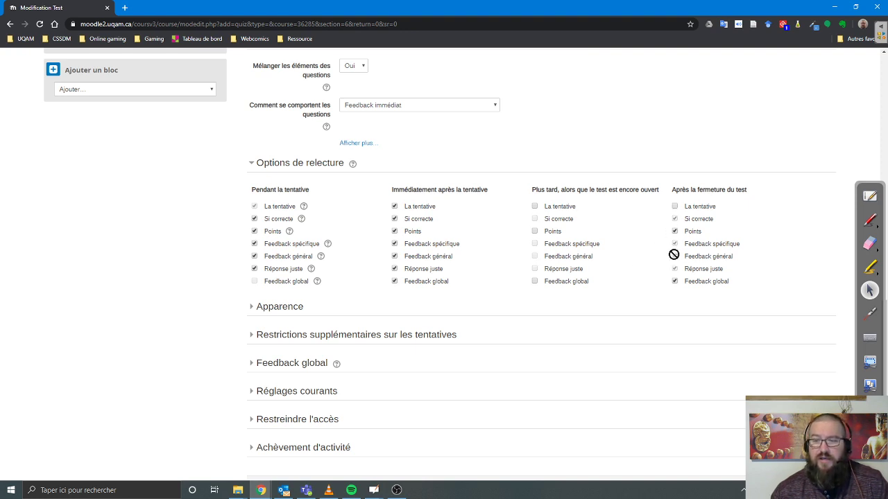
{"action": "left_click", "coordinate": [675, 231]}
{"action": "left_click", "coordinate": [675, 280]}
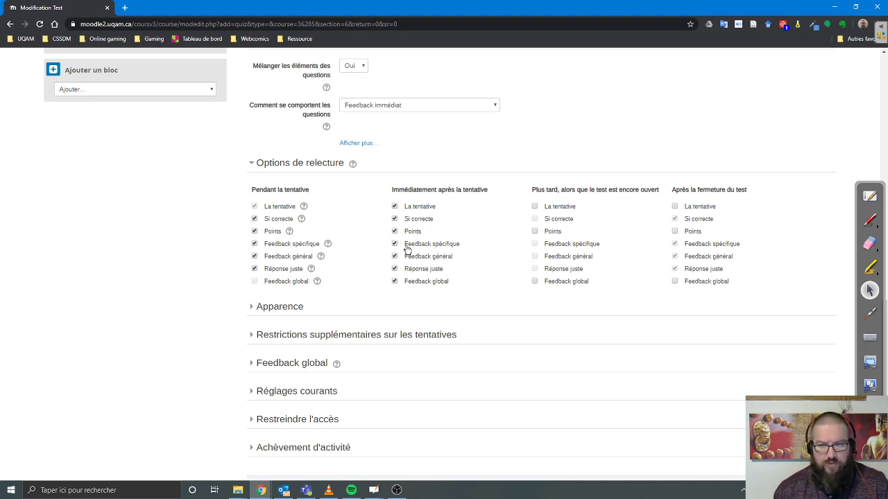
{"action": "left_click", "coordinate": [335, 165]}
Look at the Apparence settings and set the editable Limite de note in Feedback global to 60%
{"action": "left_click", "coordinate": [274, 195]}
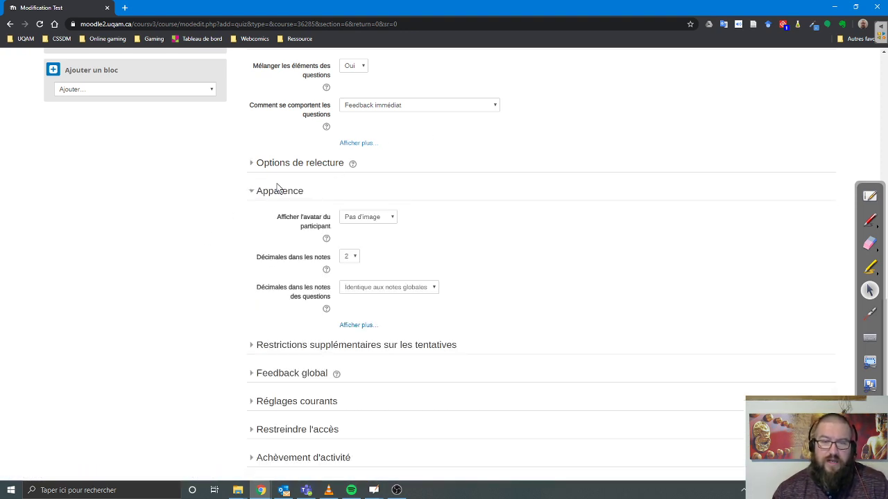
{"action": "left_click_drag", "start_coordinate": [278, 189], "coordinate": [283, 228]}
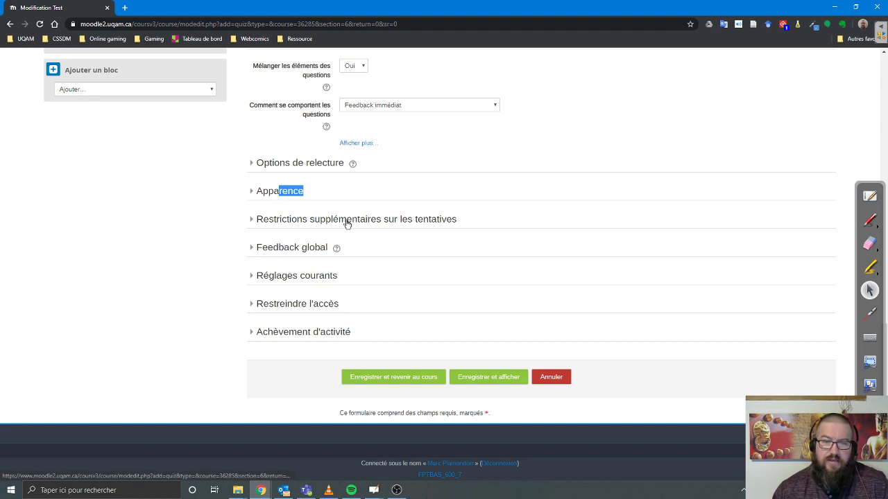
{"action": "left_click", "coordinate": [288, 248]}
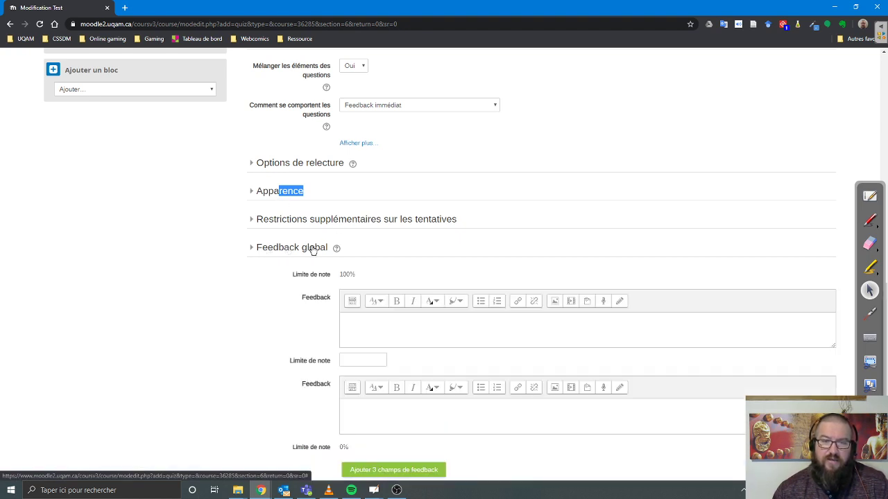
{"action": "scroll", "coordinate": [452, 337], "scroll_direction": "down", "scroll_amount": 2}
{"action": "left_click", "coordinate": [358, 266]}
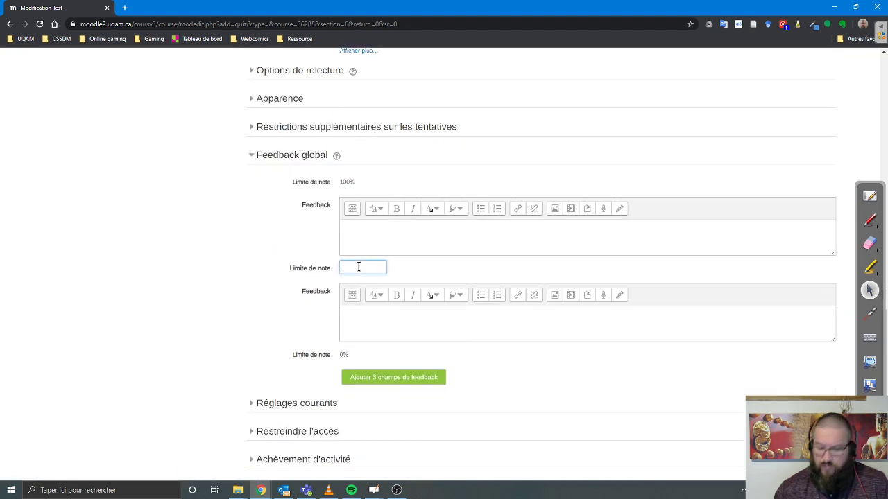
{"action": "type", "text": "60%"}
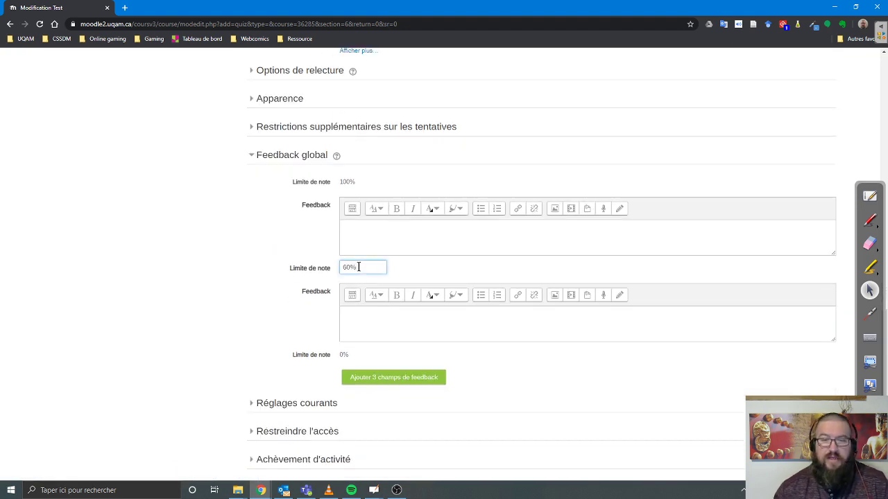
Write the feedback for grades between 60% and 100% as "Bravo tu es dans la bonne direction !"
{"action": "left_click", "coordinate": [363, 229]}
{"action": "type", "text": "Br"}
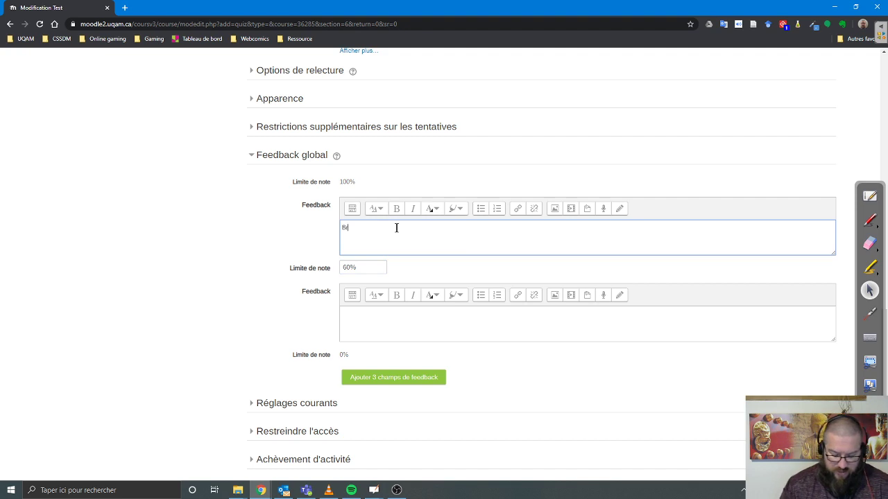
{"action": "type", "text": "avo tu es en bonne"}
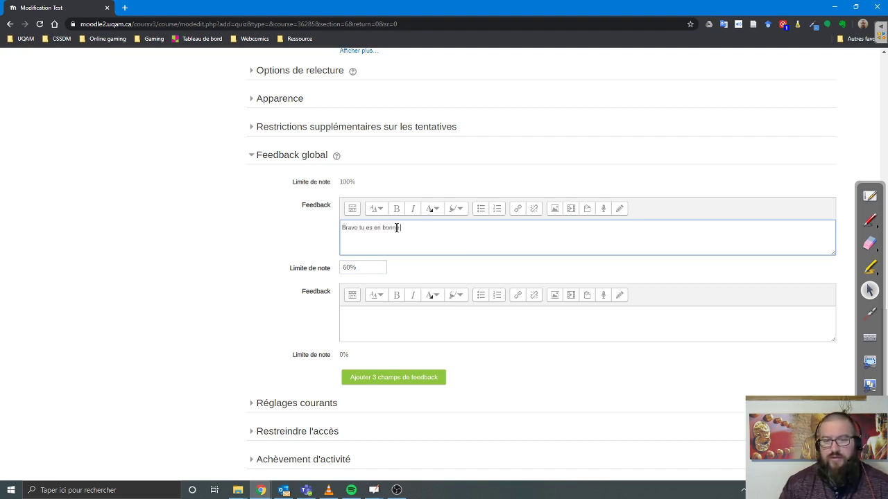
{"action": "key", "text": "Delete"}
{"action": "key", "text": "Delete"}
{"action": "type", "text": "dans la"}
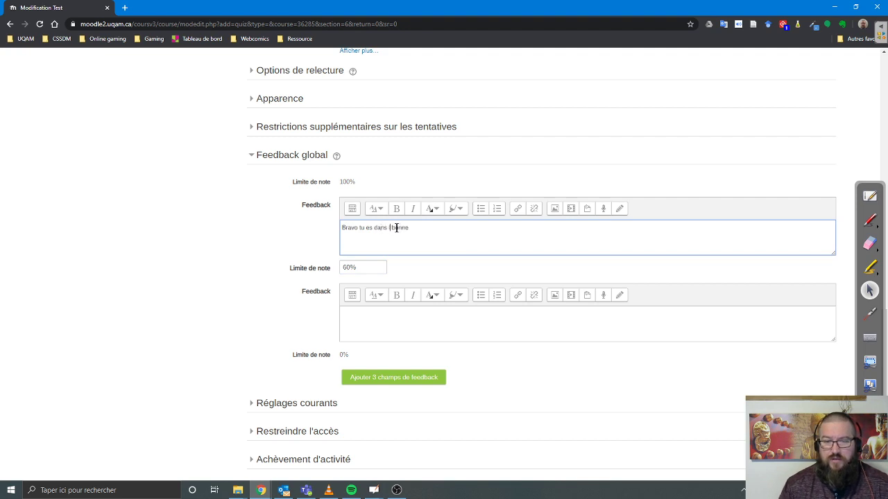
{"action": "key", "text": "End"}
{"action": "type", "text": "e direction"}
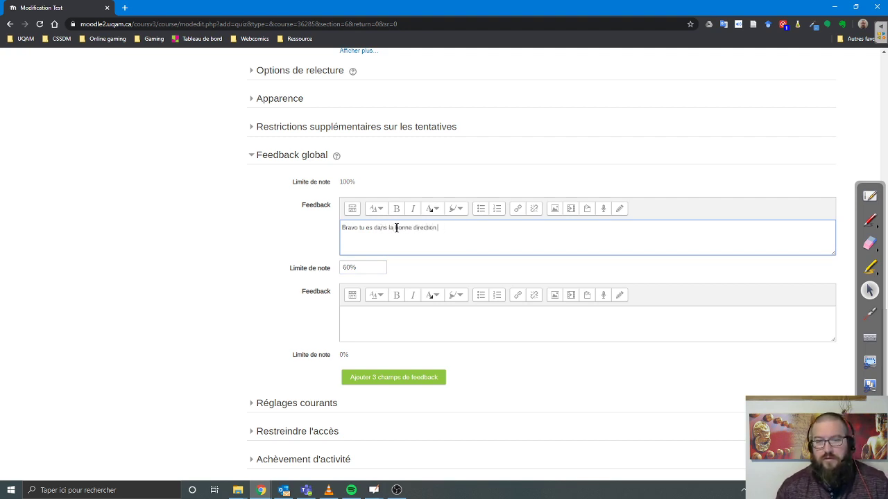
{"action": "type", "text": " !"}
{"action": "key", "text": "Return"}
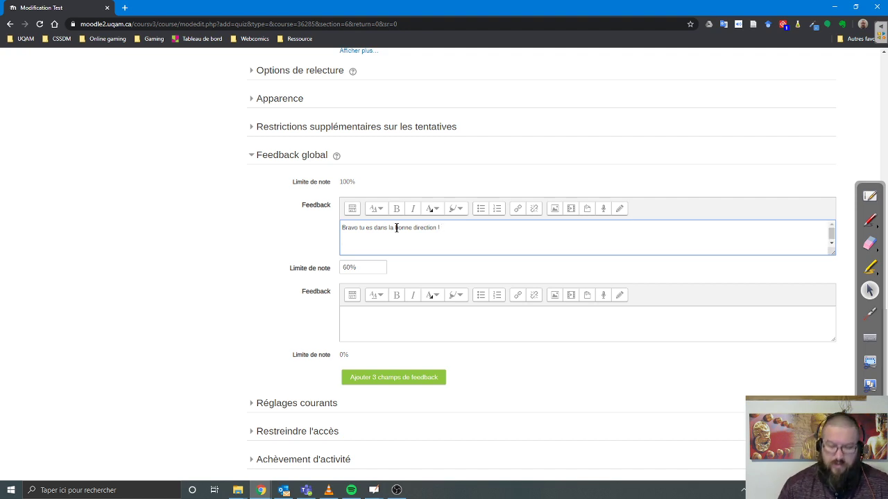
Write the feedback for grades below 60% as "Oops, étudie un peu plus avant de reprendre le test."
{"action": "left_click", "coordinate": [367, 317]}
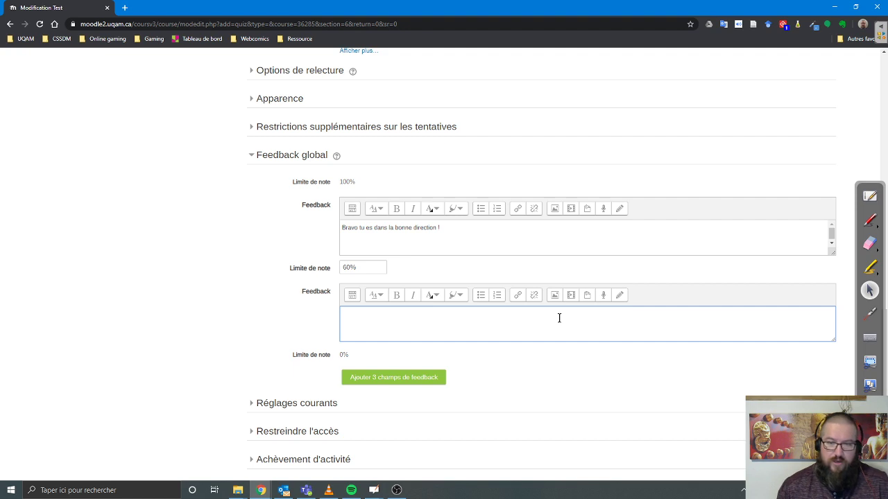
{"action": "type", "text": "OOps, "}
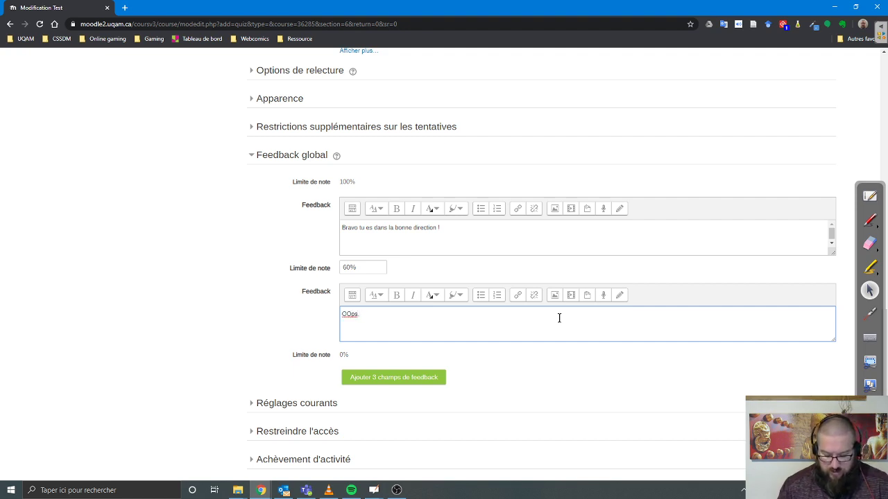
{"action": "type", "text": "étudie un peu "}
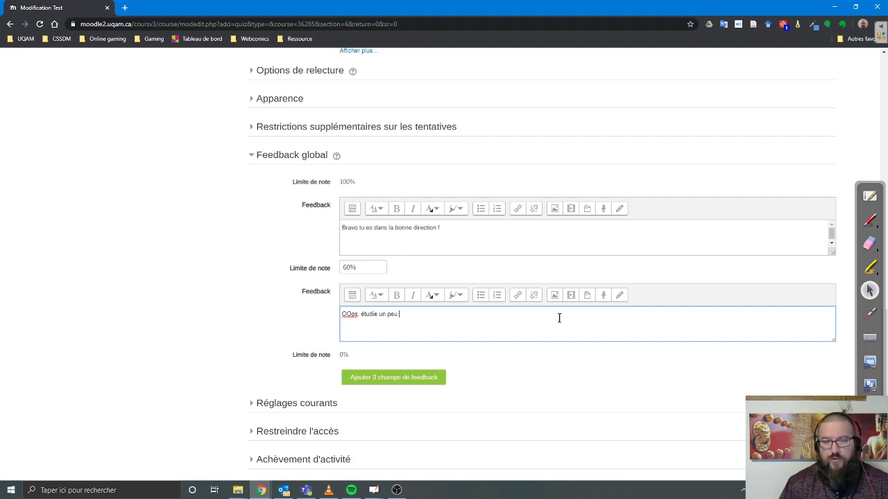
{"action": "type", "text": "plus avant d"}
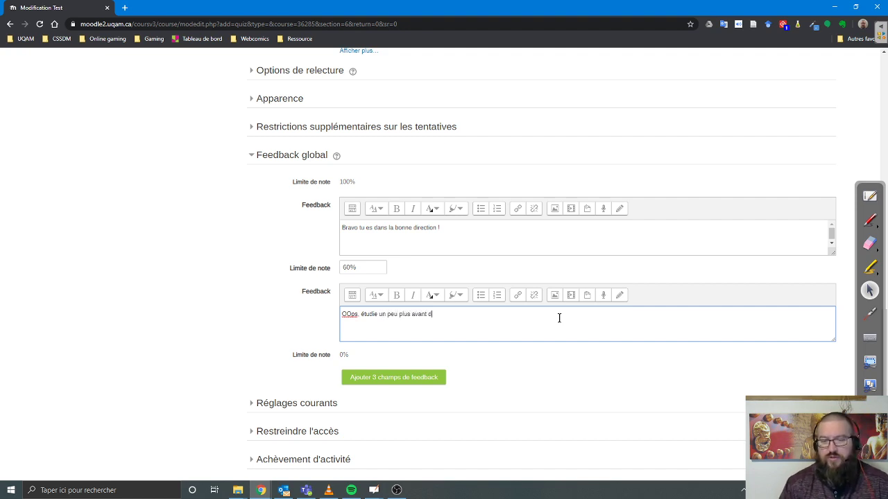
{"action": "type", "text": "e reprendre "}
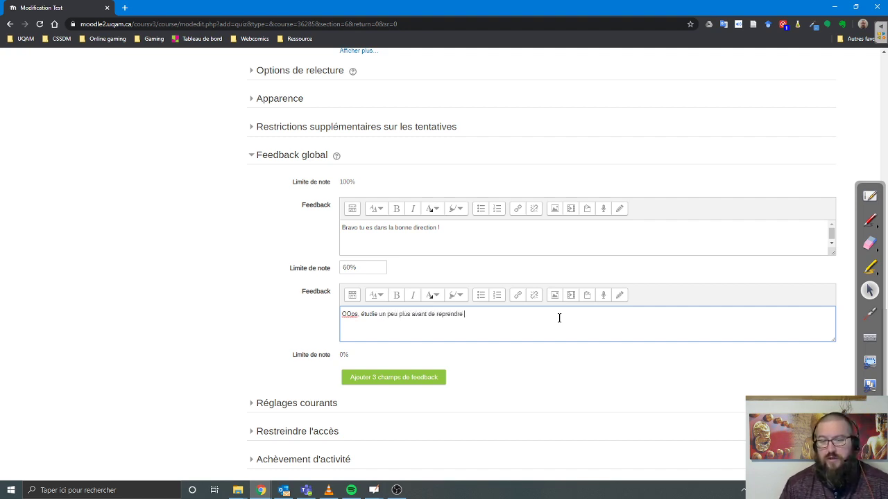
{"action": "type", "text": "le test."}
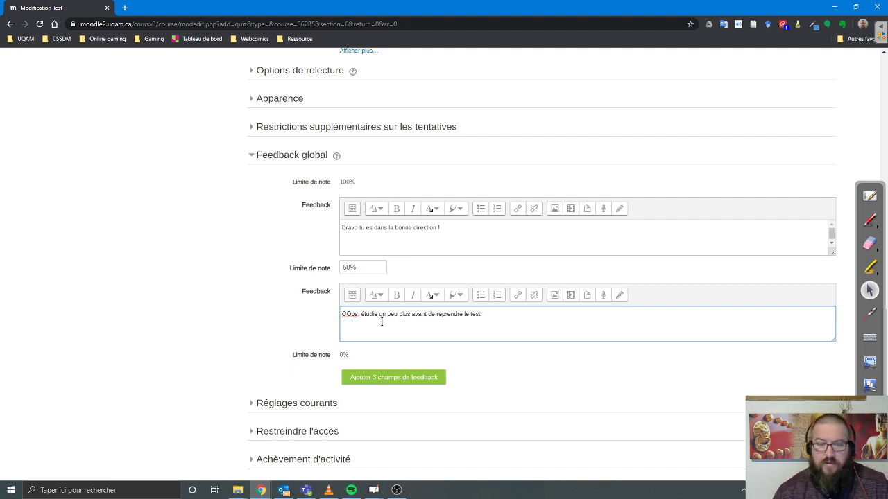
{"action": "left_click_drag", "start_coordinate": [355, 316], "coordinate": [304, 325]}
{"action": "type", "text": "Opp"}
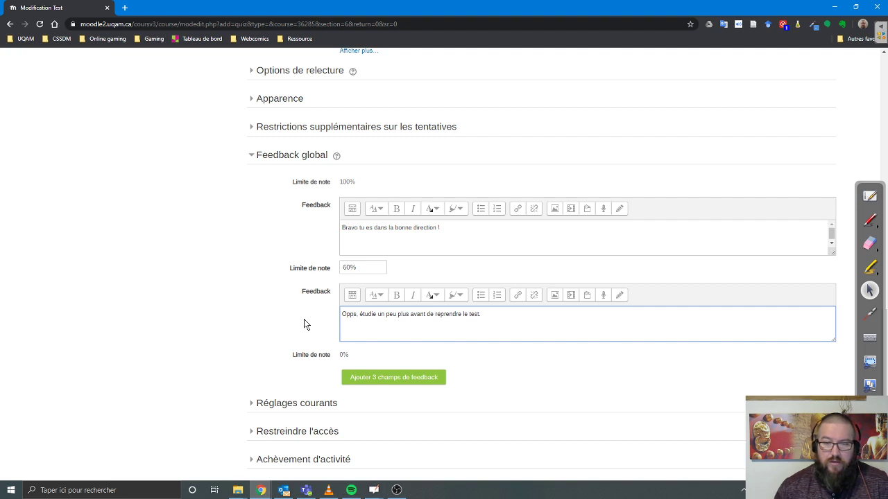
{"action": "key", "text": "BackSpace"}
{"action": "key", "text": "BackSpace"}
{"action": "type", "text": "op"}
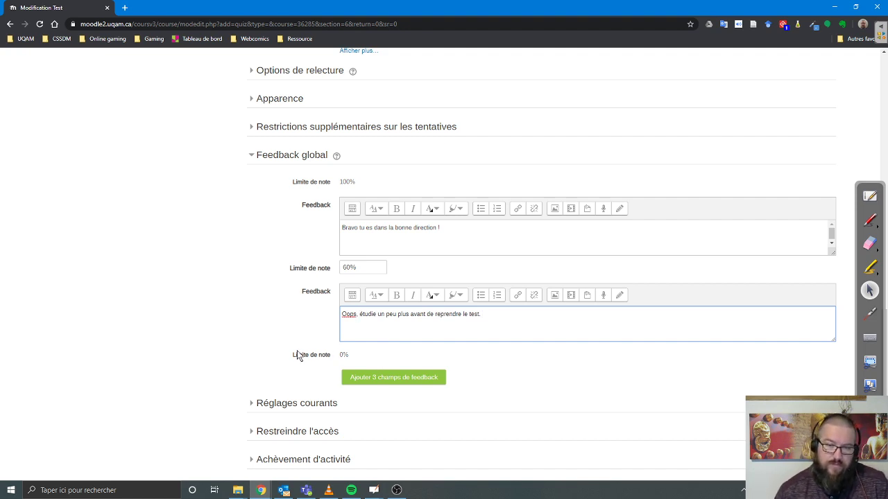
Open the feedback message for grades below 60% in the Antidote corrector and close the corrector window
{"action": "left_click_drag", "start_coordinate": [484, 315], "coordinate": [341, 319]}
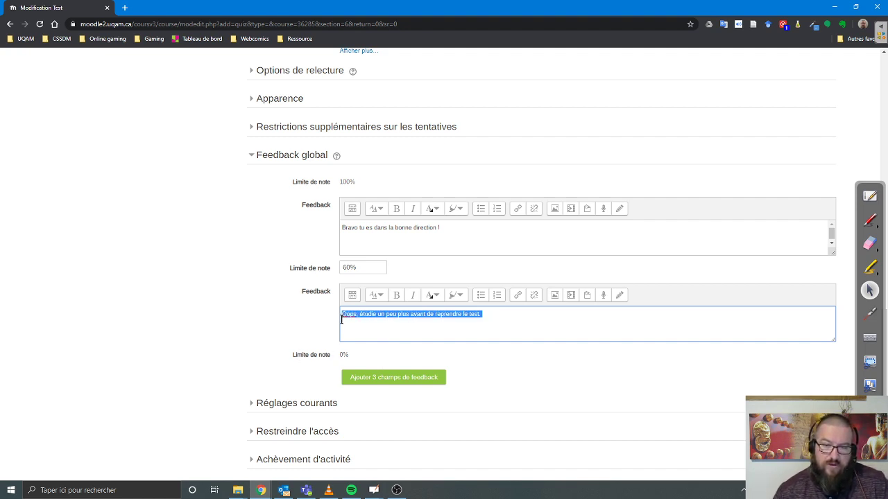
{"action": "right_click", "coordinate": [362, 320]}
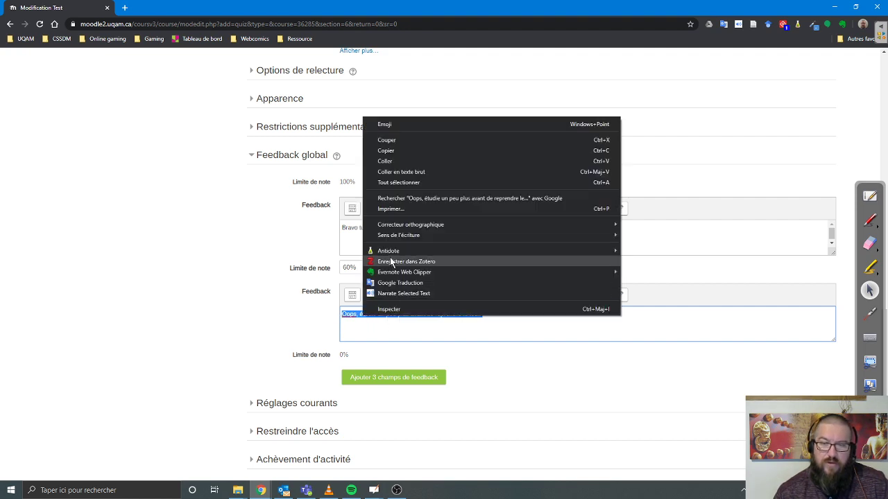
{"action": "left_click", "coordinate": [390, 258]}
{"action": "right_click", "coordinate": [381, 310]}
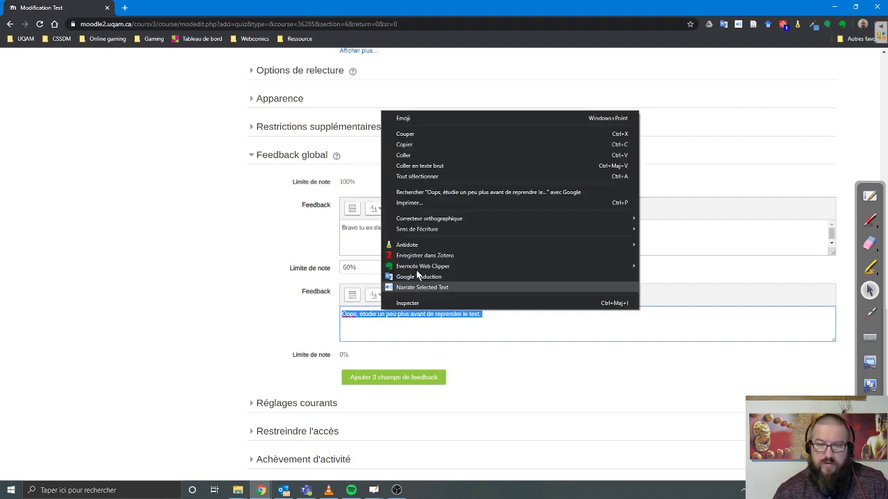
{"action": "mouse_move", "coordinate": [548, 245]}
{"action": "left_click", "coordinate": [684, 245]}
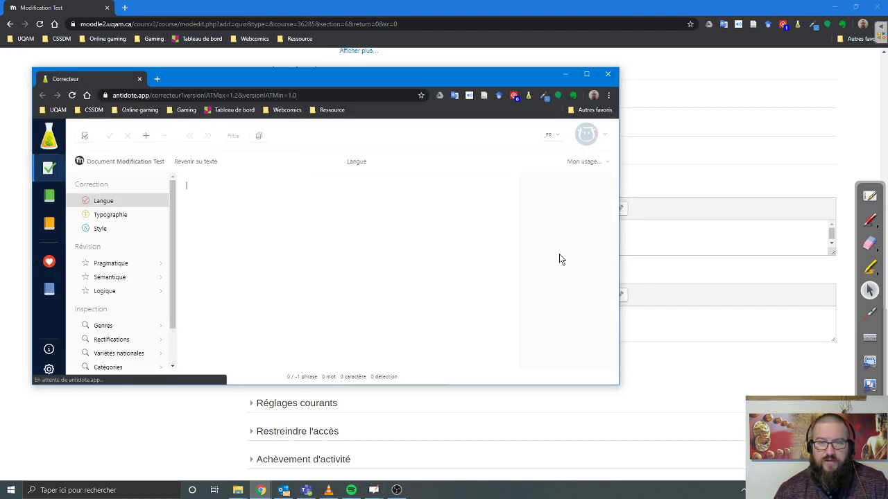
{"action": "left_click", "coordinate": [608, 74]}
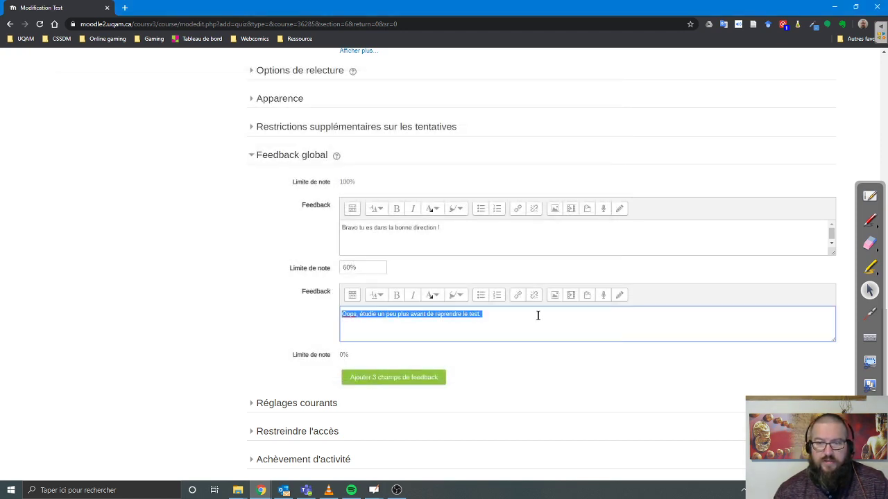
Expand the Réglages courants and Restreindre l'accès sections to examine their visibility, group and access restriction settings
{"action": "scroll", "coordinate": [532, 313], "scroll_direction": "down", "scroll_amount": 2}
{"action": "left_click", "coordinate": [307, 278]}
{"action": "scroll", "coordinate": [313, 292], "scroll_direction": "down", "scroll_amount": 2}
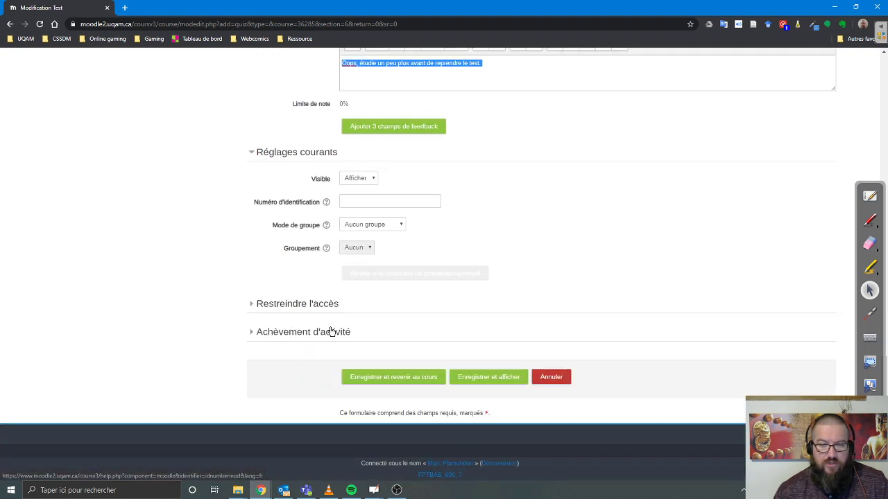
{"action": "left_click", "coordinate": [317, 303]}
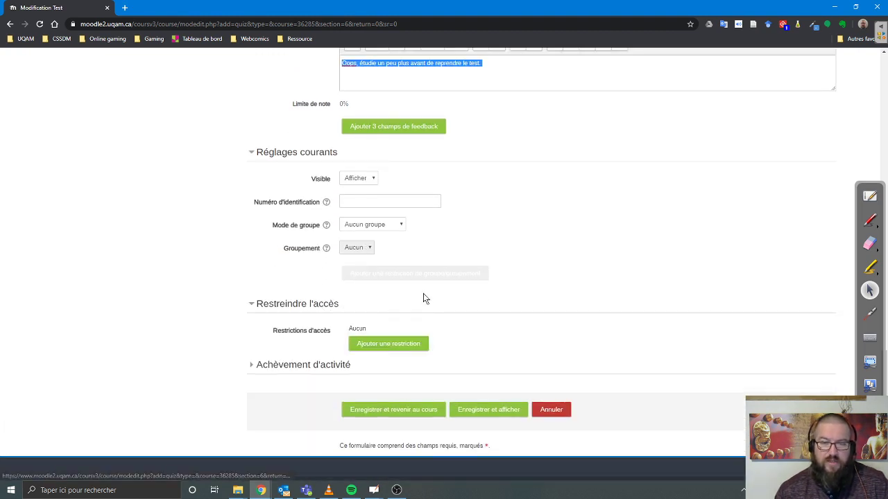
{"action": "scroll", "coordinate": [422, 295], "scroll_direction": "down", "scroll_amount": 1}
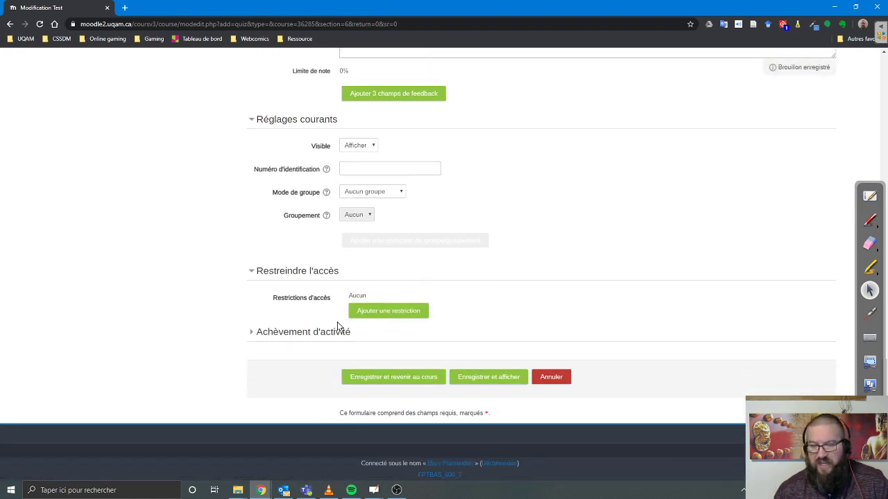
In Achèvement d'activité, set Suivi d'achèvement to Afficher l'activité comme terminée dès que les conditions sont remplies
{"action": "left_click", "coordinate": [317, 333]}
{"action": "scroll", "coordinate": [478, 289], "scroll_direction": "down", "scroll_amount": 2}
{"action": "left_click", "coordinate": [406, 243]}
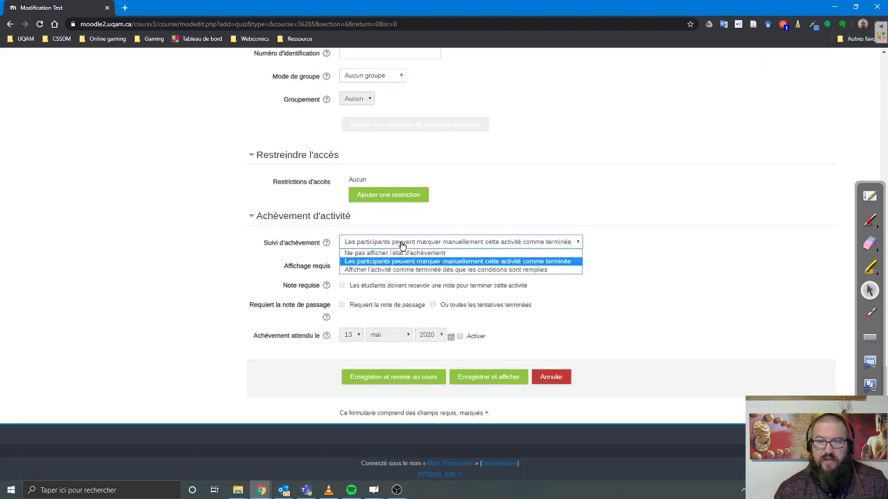
{"action": "left_click", "coordinate": [381, 270]}
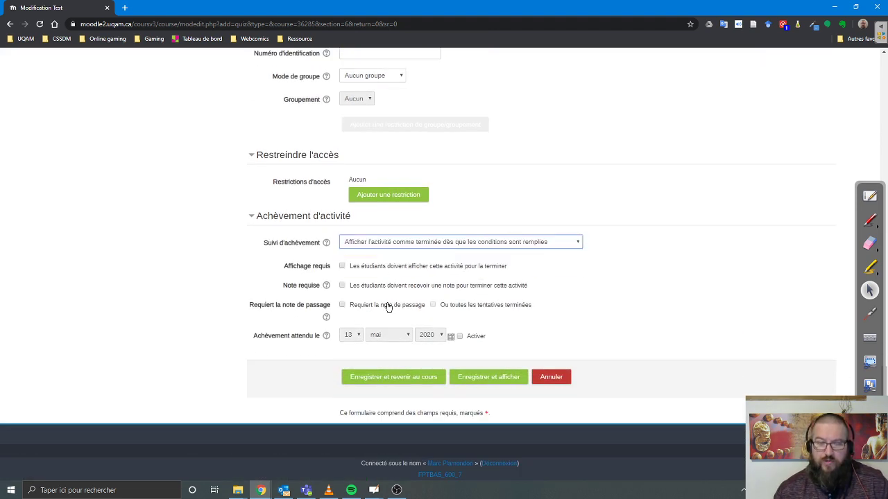
{"action": "left_click_drag", "start_coordinate": [331, 231], "coordinate": [590, 253]}
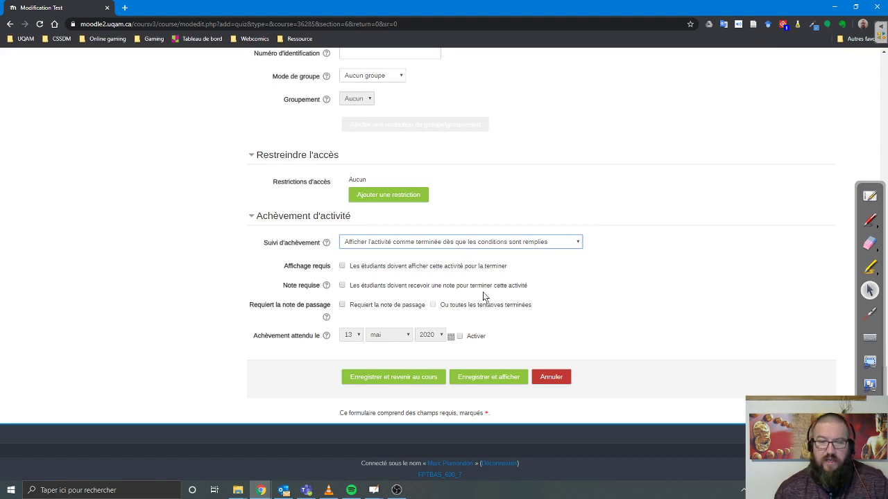
Require the passing grade (Requiert la note de passage) for activity completion, then save the quiz and return to the course
{"action": "left_click", "coordinate": [341, 304]}
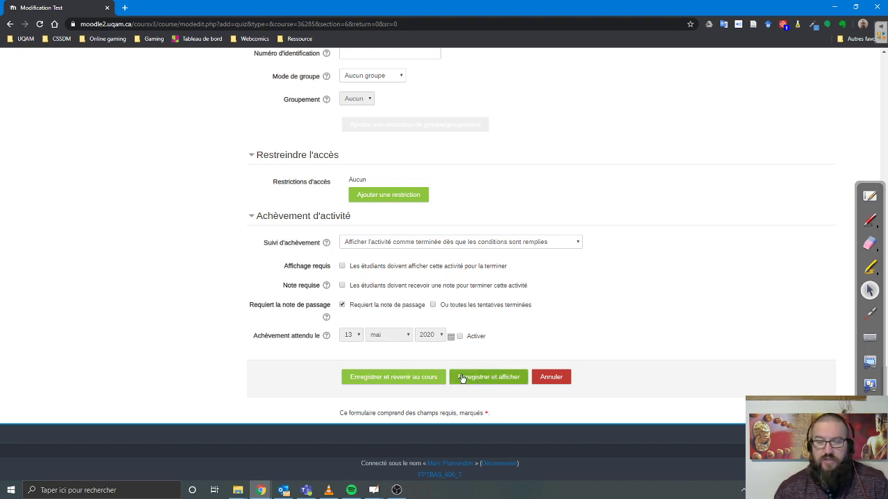
{"action": "left_click", "coordinate": [430, 377]}
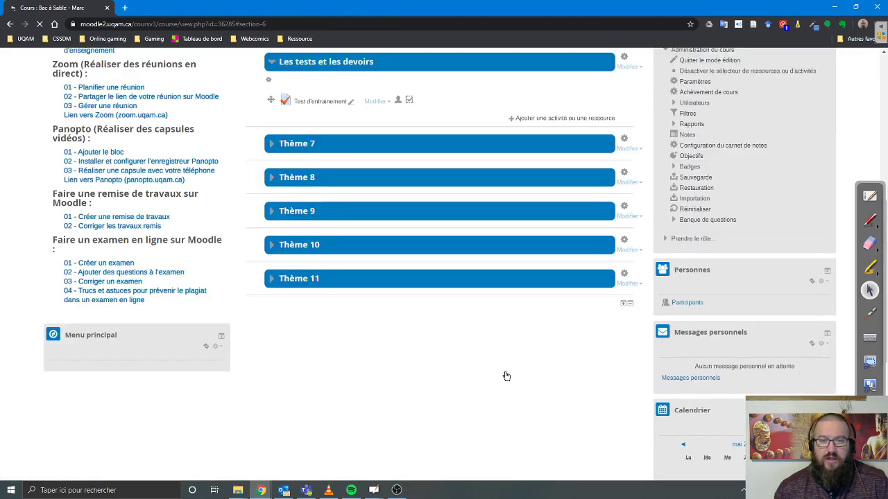
Open Test d'entrainement from the course page and mark its notice about questions and the Modifier le test link on screen
{"action": "scroll", "coordinate": [485, 388], "scroll_direction": "up", "scroll_amount": 3}
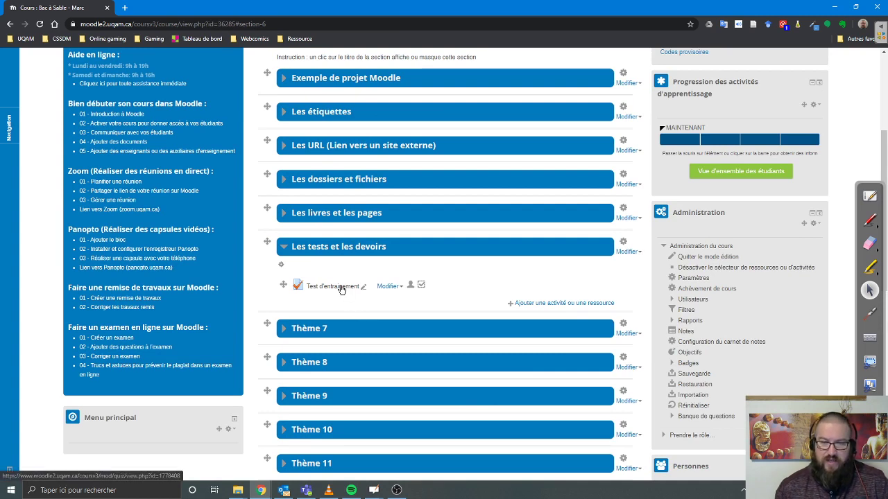
{"action": "left_click", "coordinate": [341, 290]}
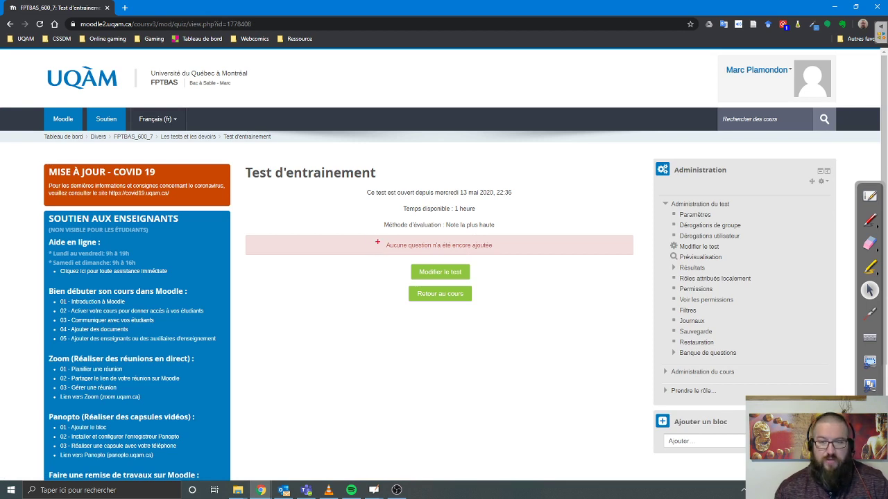
{"action": "left_click_drag", "start_coordinate": [375, 235], "coordinate": [515, 256]}
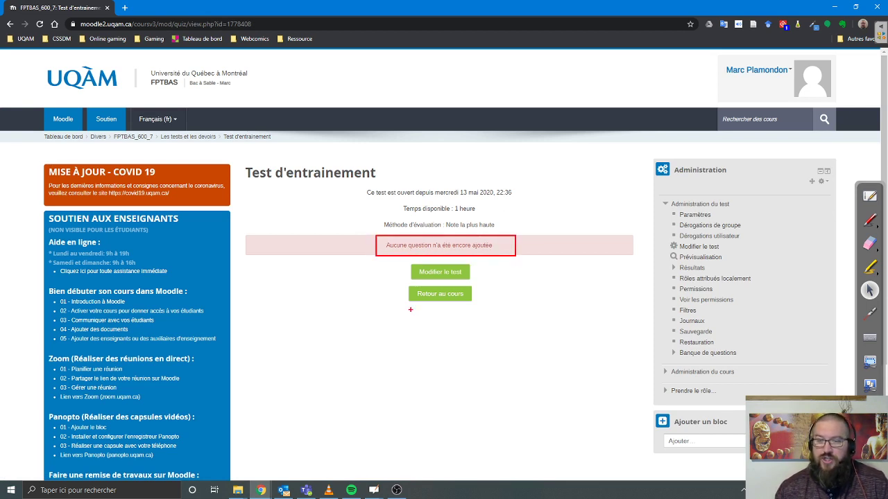
{"action": "key", "text": "Escape"}
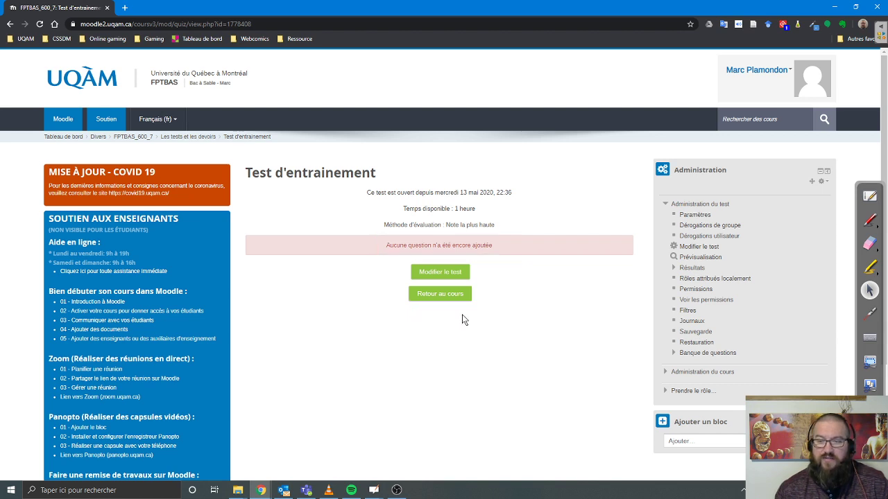
{"action": "mouse_move", "coordinate": [661, 241]}
{"action": "left_mouse_down"}
{"action": "mouse_move", "coordinate": [676, 253]}
{"action": "mouse_move", "coordinate": [726, 253]}
{"action": "left_mouse_up"}
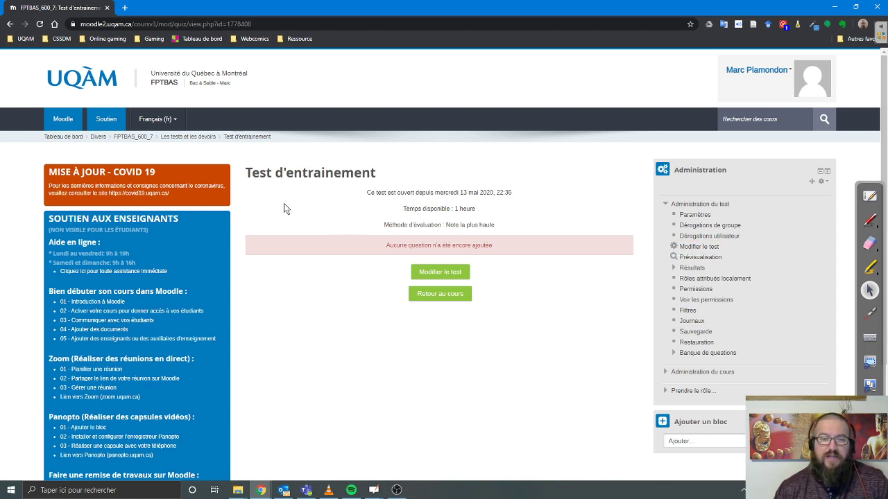
On the course page, move the PDF Les exceptions à la Loi sur le droit d'auteur from Thème 7 to below Test d'entrainement and indent it
{"action": "left_click", "coordinate": [142, 138]}
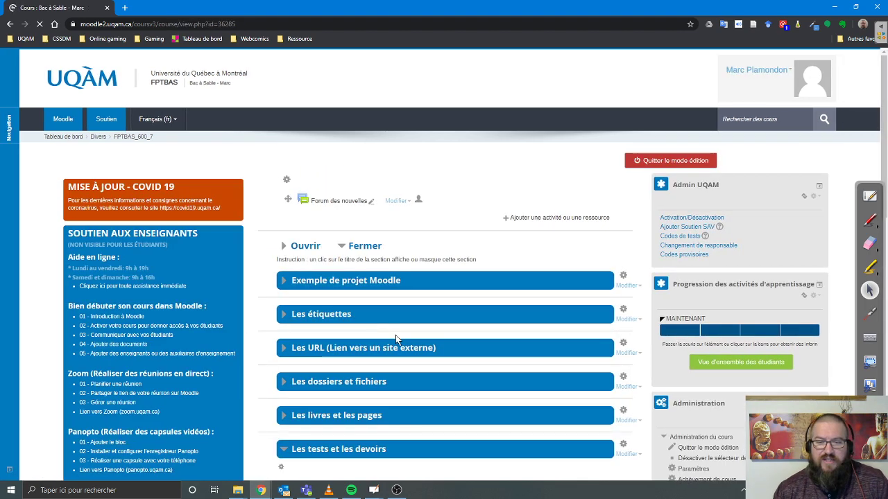
{"action": "scroll", "coordinate": [395, 335], "scroll_direction": "down", "scroll_amount": 3}
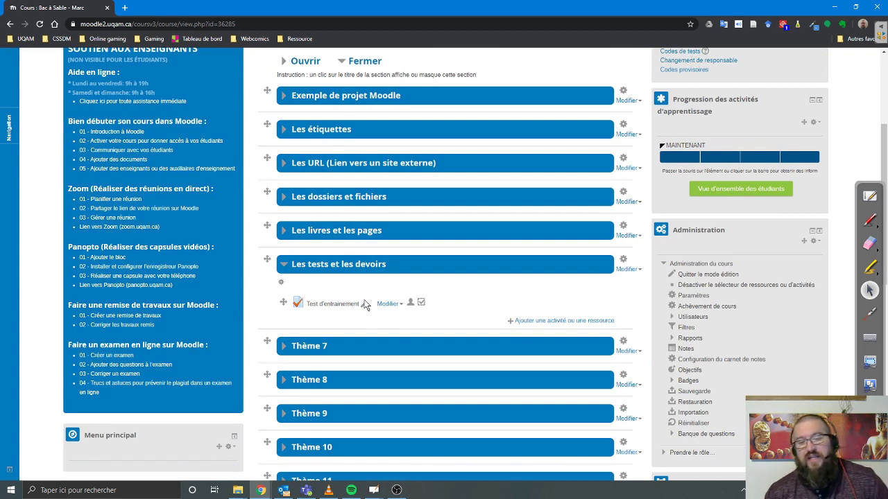
{"action": "left_click", "coordinate": [370, 346]}
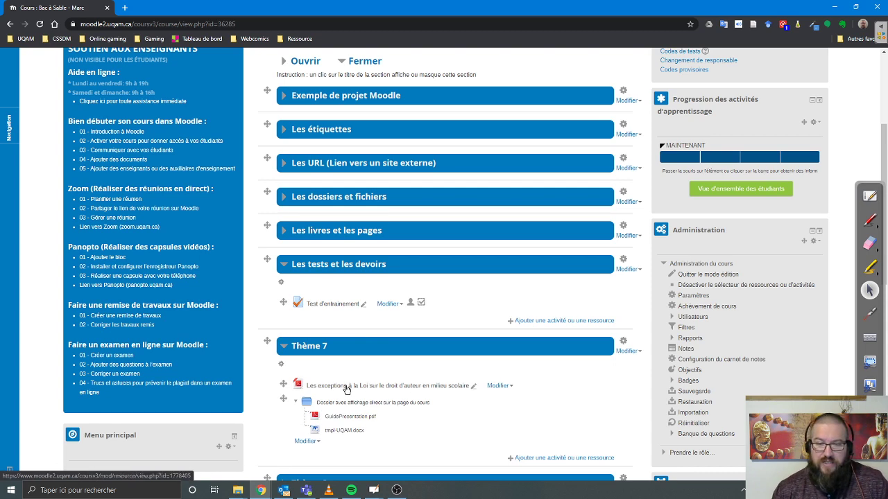
{"action": "left_click_drag", "start_coordinate": [281, 382], "coordinate": [286, 325]}
{"action": "scroll", "coordinate": [285, 335], "scroll_direction": "down", "scroll_amount": 1}
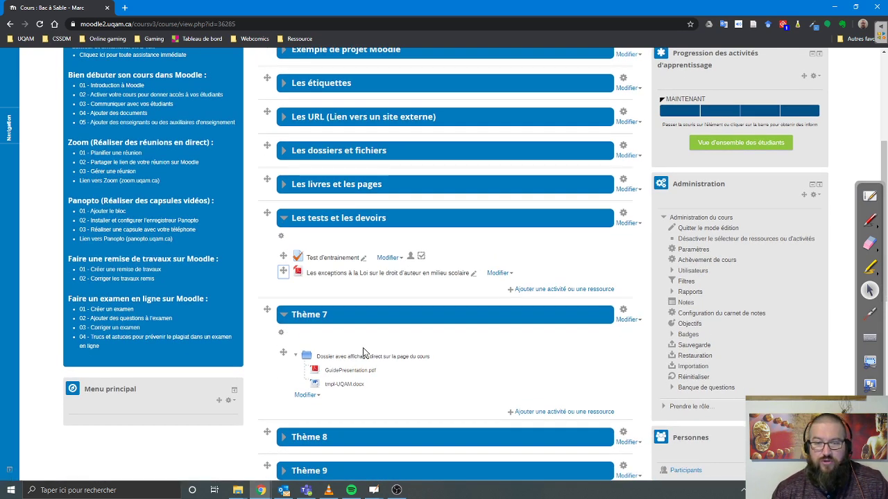
{"action": "left_click", "coordinate": [508, 274]}
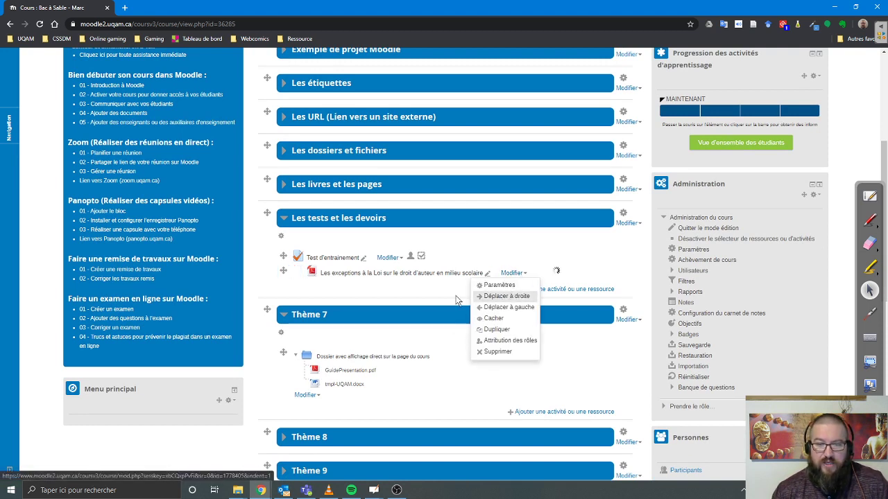
{"action": "left_click", "coordinate": [497, 296]}
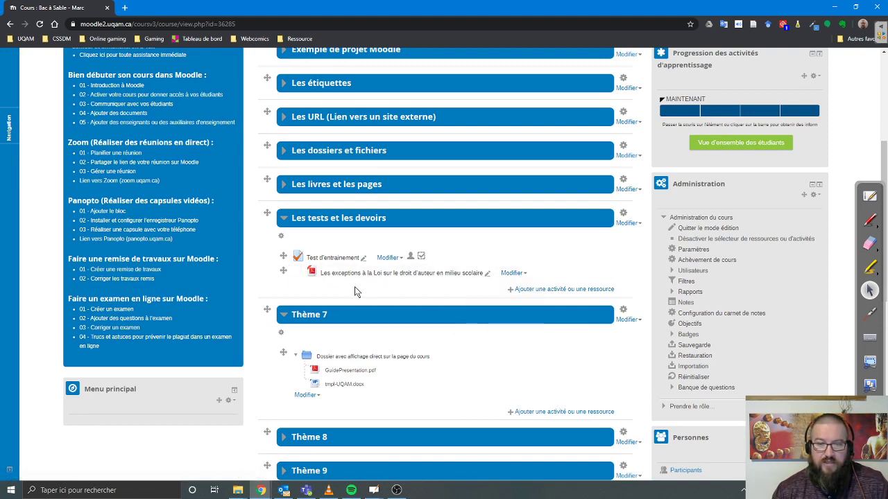
In the settings of Test d'entrainement, write the description "Lire le texte sur les exceptions dans la Loi sur le droit d'auteur, puis répondre à ce test."
{"action": "left_click", "coordinate": [386, 258]}
{"action": "left_click", "coordinate": [391, 269]}
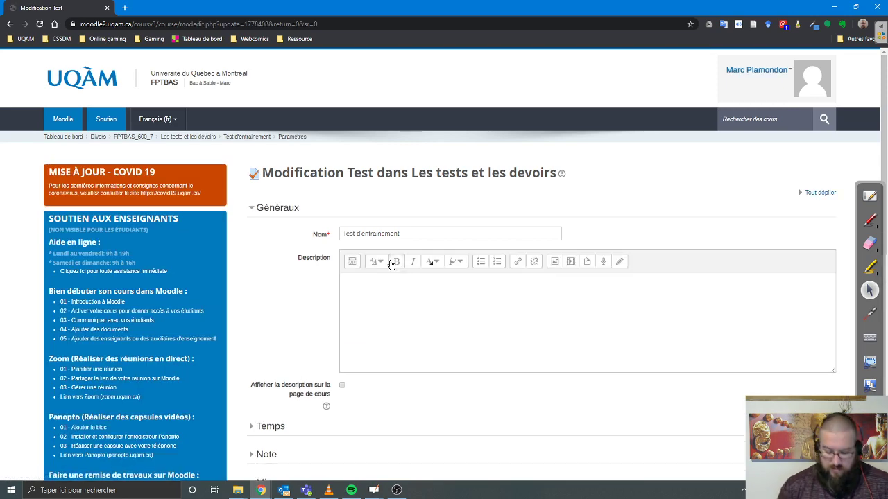
{"action": "scroll", "coordinate": [391, 263], "scroll_direction": "down", "scroll_amount": 7}
{"action": "scroll", "coordinate": [391, 264], "scroll_direction": "up", "scroll_amount": 5}
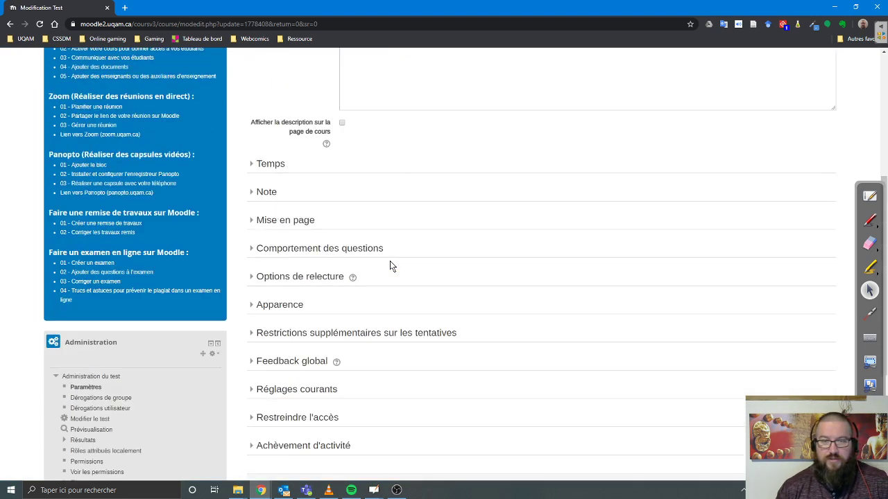
{"action": "left_click", "coordinate": [379, 144]}
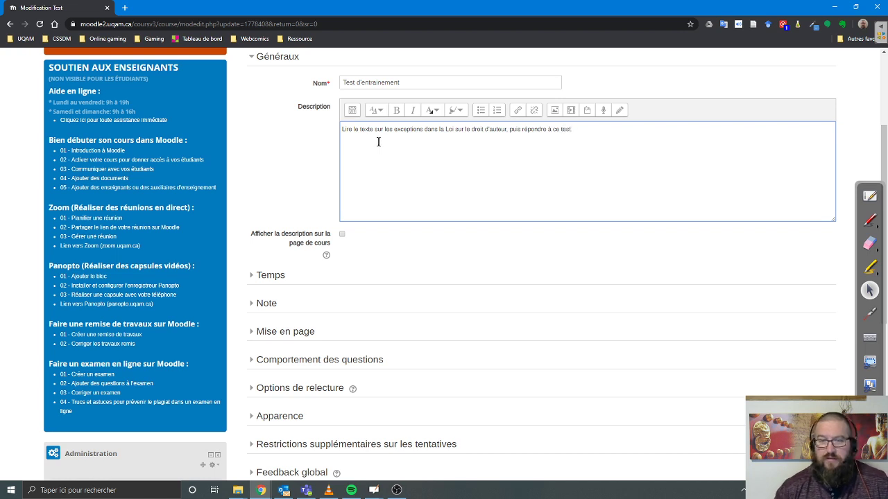
Show the description editor's extra tools and start inserting an image by uploading a file from the computer
{"action": "left_click", "coordinate": [352, 110]}
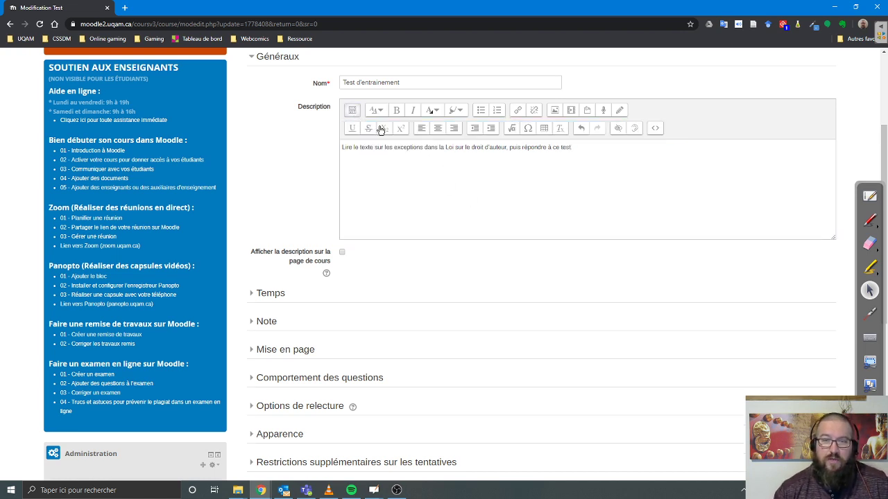
{"action": "left_click", "coordinate": [555, 110]}
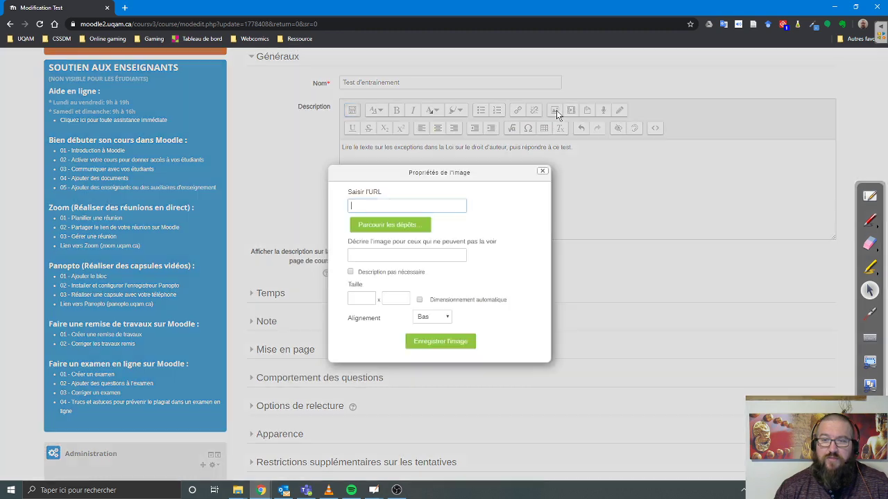
{"action": "left_click", "coordinate": [393, 223]}
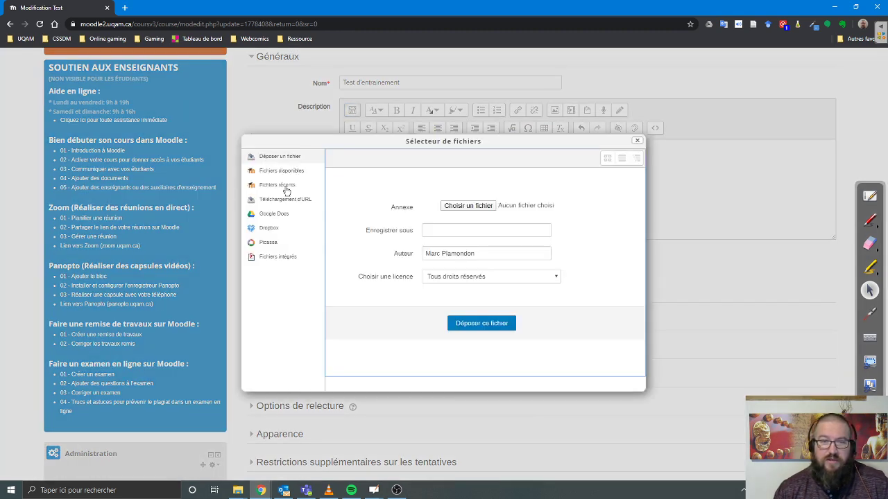
{"action": "left_click", "coordinate": [464, 207]}
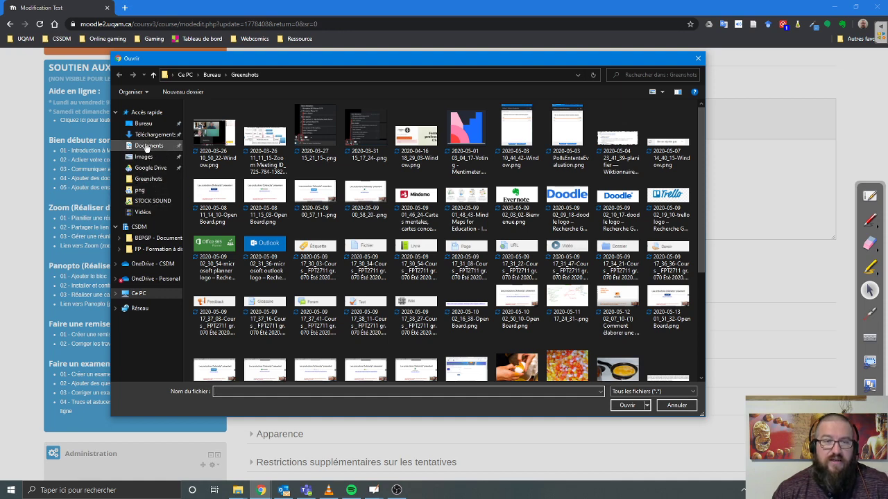
Browse to the Google Drive folder ProjetCamtasia > Assets > STOCK IMAGE > FLATICON for the image to upload
{"action": "left_click", "coordinate": [148, 169]}
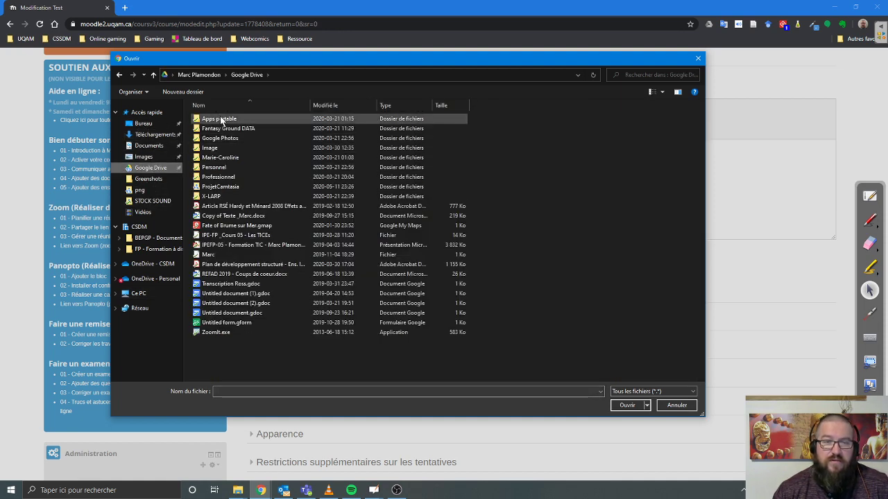
{"action": "double_click", "coordinate": [223, 179]}
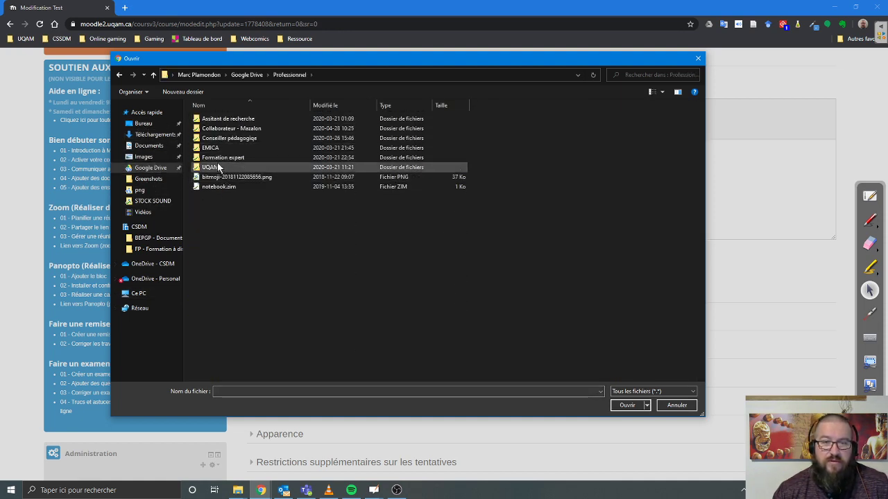
{"action": "left_click", "coordinate": [244, 75]}
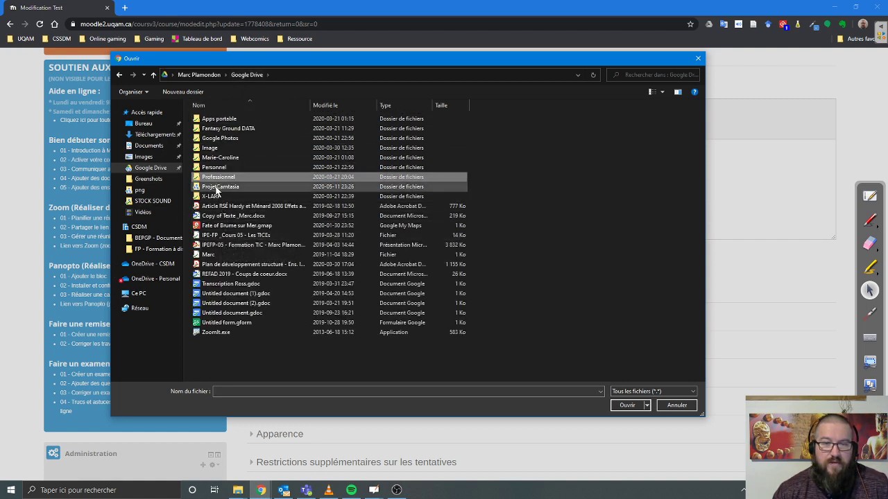
{"action": "double_click", "coordinate": [217, 187]}
{"action": "double_click", "coordinate": [213, 122]}
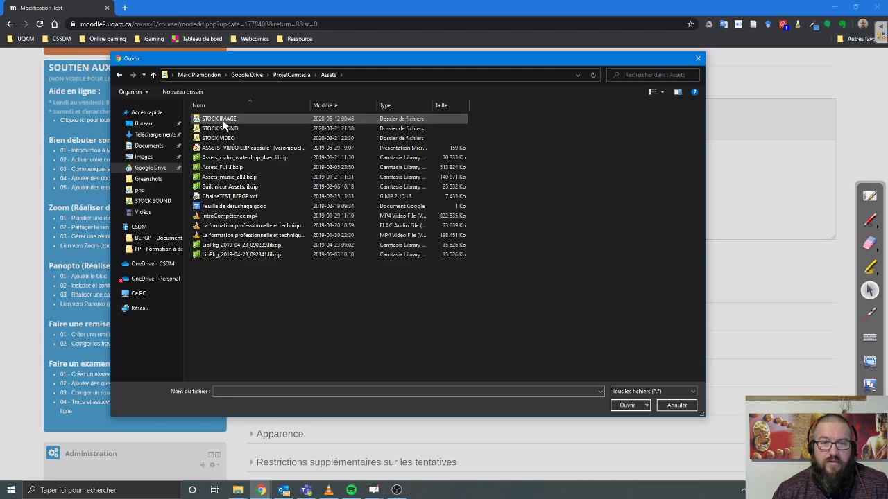
{"action": "double_click", "coordinate": [219, 118]}
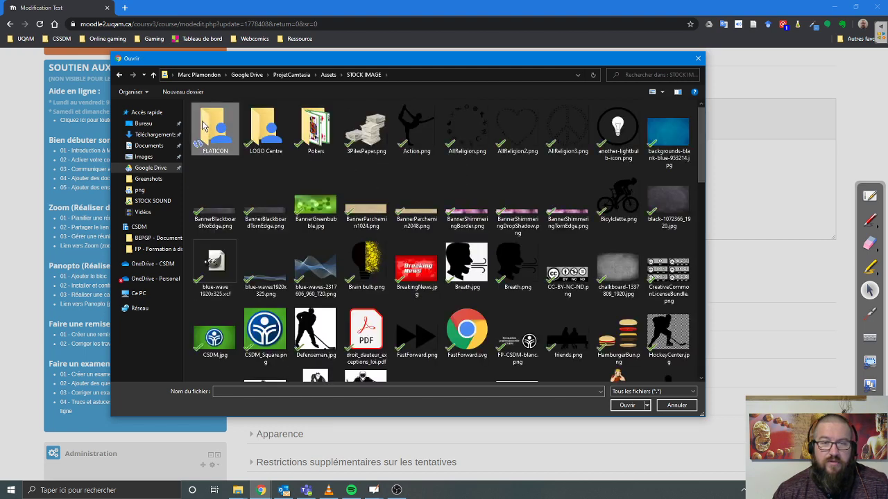
{"action": "double_click", "coordinate": [212, 135]}
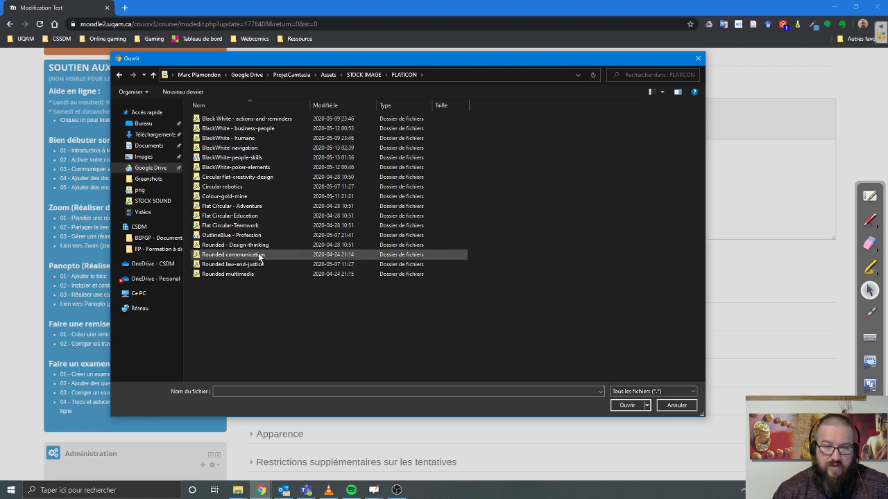
{"action": "double_click", "coordinate": [247, 217]}
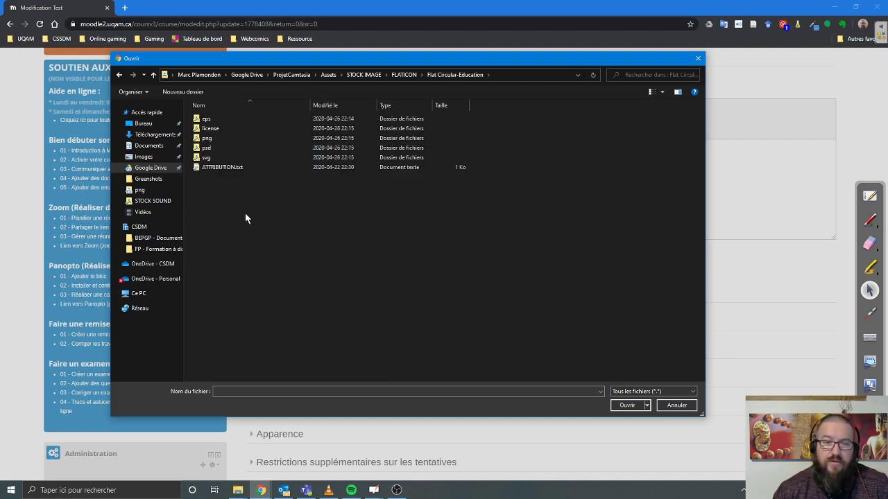
{"action": "double_click", "coordinate": [206, 140]}
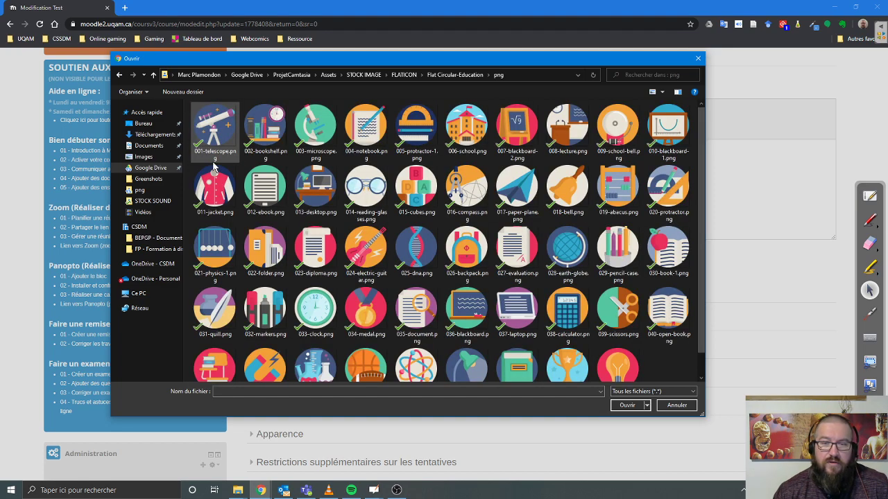
{"action": "scroll", "coordinate": [284, 233], "scroll_direction": "down", "scroll_amount": 1}
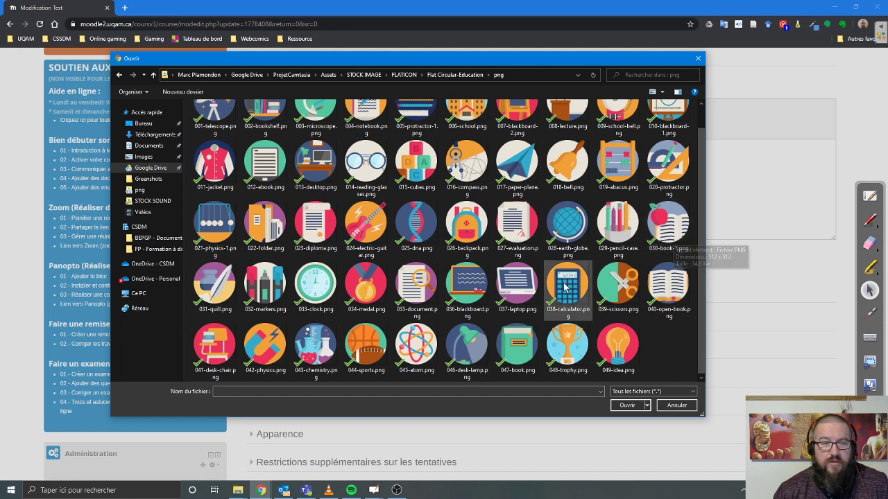
{"action": "scroll", "coordinate": [565, 287], "scroll_direction": "up", "scroll_amount": 1}
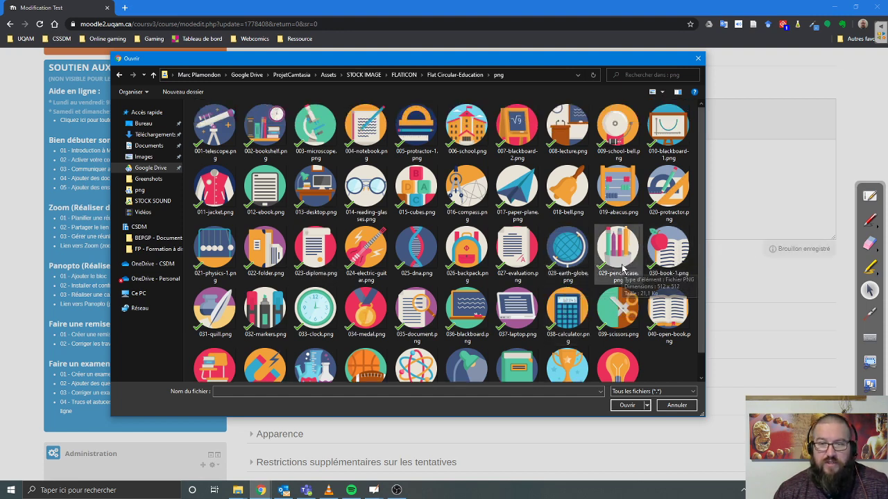
{"action": "scroll", "coordinate": [622, 268], "scroll_direction": "down", "scroll_amount": 1}
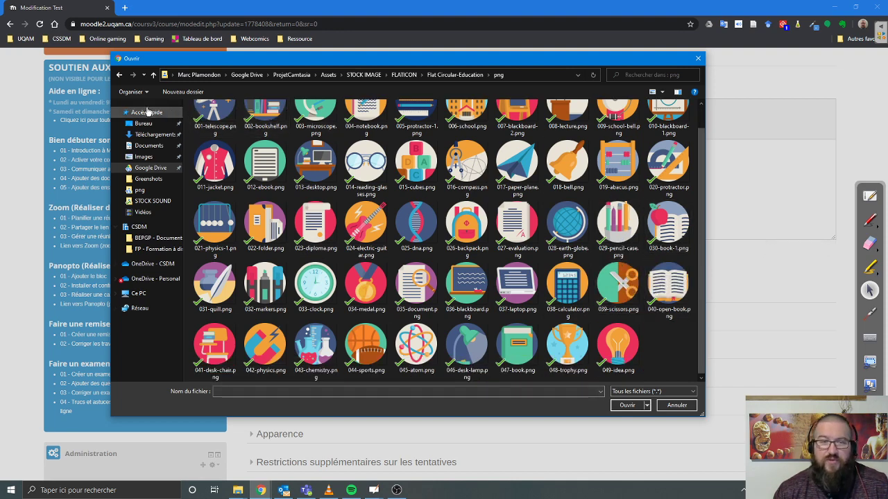
{"action": "left_click", "coordinate": [405, 75]}
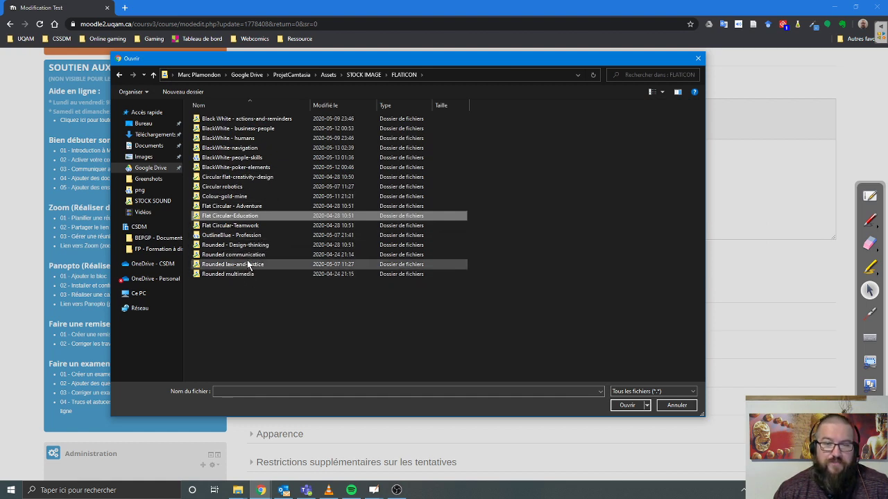
Upload the image 041-target.png from the png folder inside Flat Circular - Adventure
{"action": "double_click", "coordinate": [251, 207]}
{"action": "double_click", "coordinate": [205, 138]}
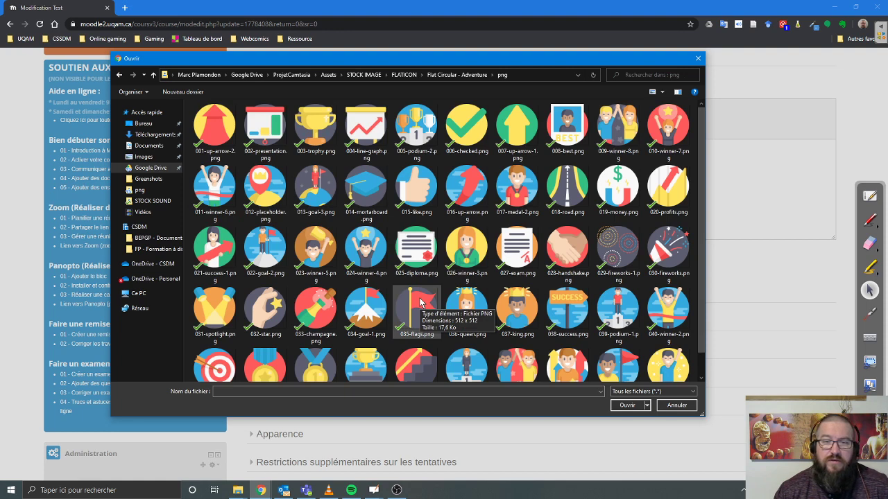
{"action": "scroll", "coordinate": [421, 304], "scroll_direction": "down", "scroll_amount": 1}
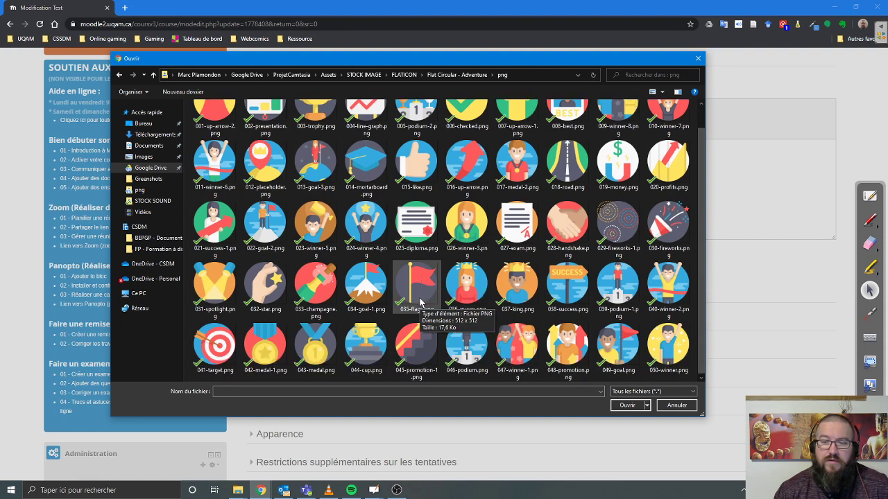
{"action": "left_click", "coordinate": [218, 350]}
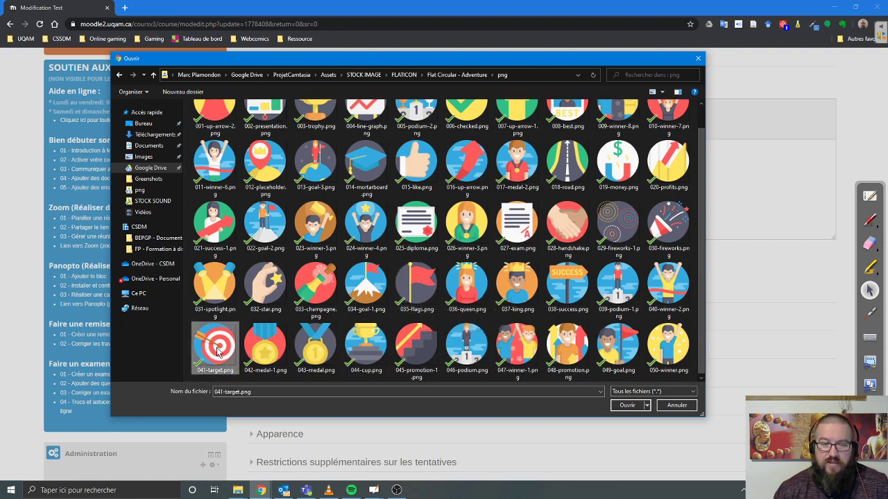
{"action": "left_click", "coordinate": [626, 405]}
{"action": "left_click", "coordinate": [481, 324]}
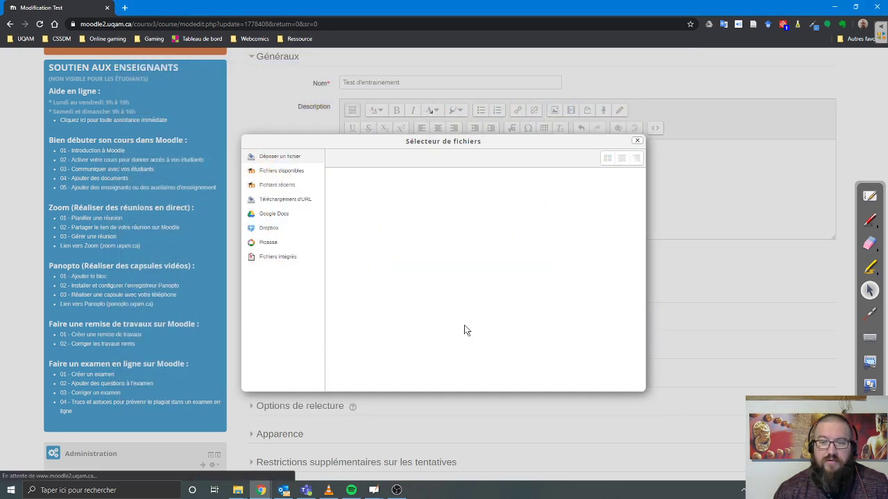
Size the target image to 150 x 150, align it Droite, mark its description as not necessary, and save it into the quiz description
{"action": "left_click_drag", "start_coordinate": [373, 253], "coordinate": [316, 258]}
{"action": "type", "text": "150"}
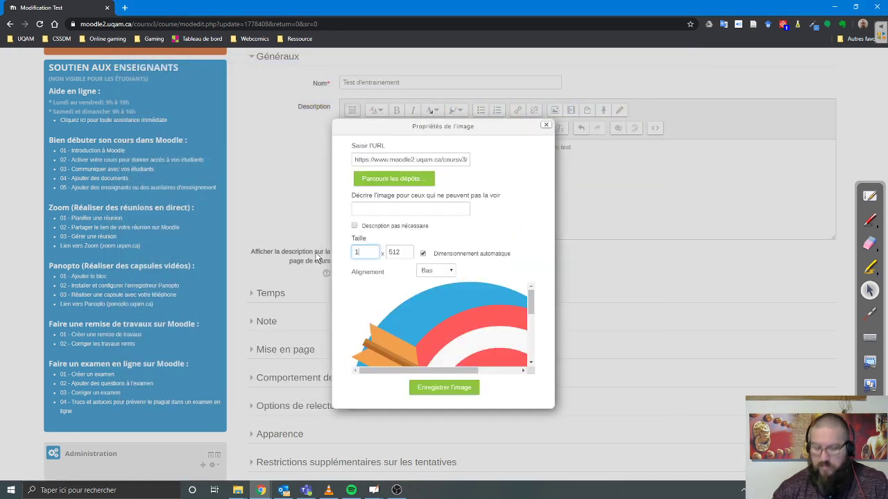
{"action": "key", "text": "Tab"}
{"action": "left_click", "coordinate": [438, 271]}
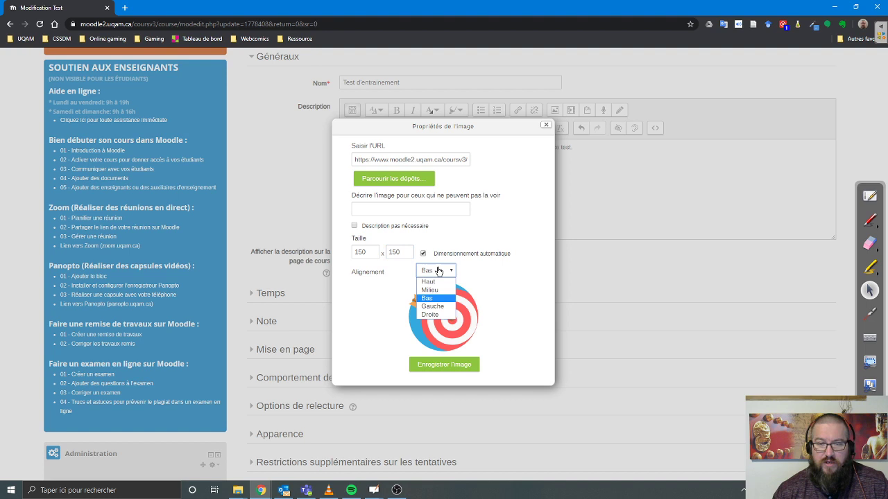
{"action": "left_click", "coordinate": [436, 315]}
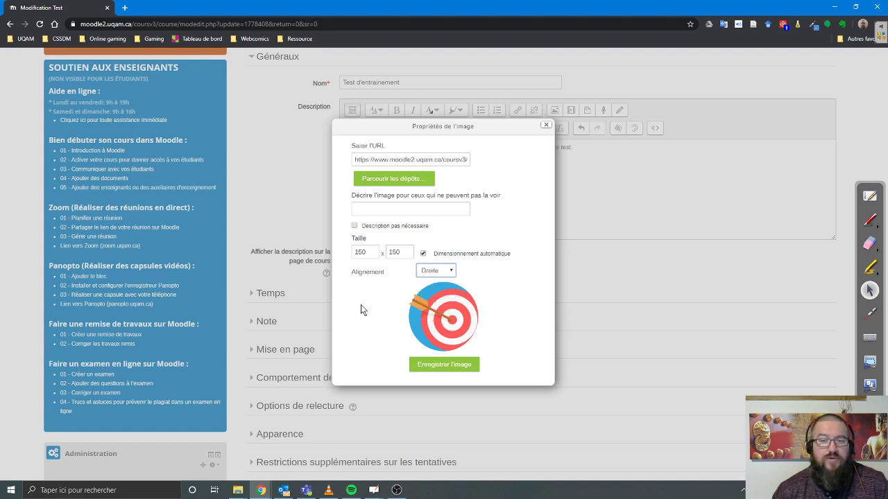
{"action": "left_click", "coordinate": [354, 226]}
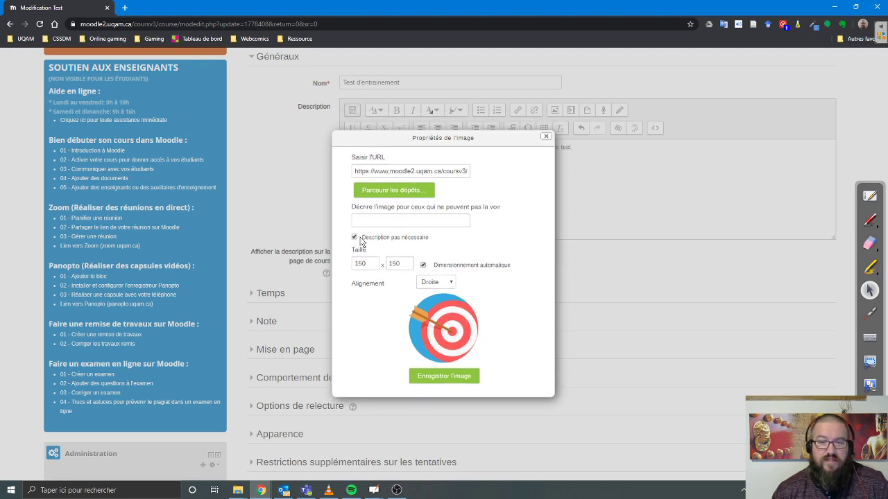
{"action": "left_click", "coordinate": [448, 381]}
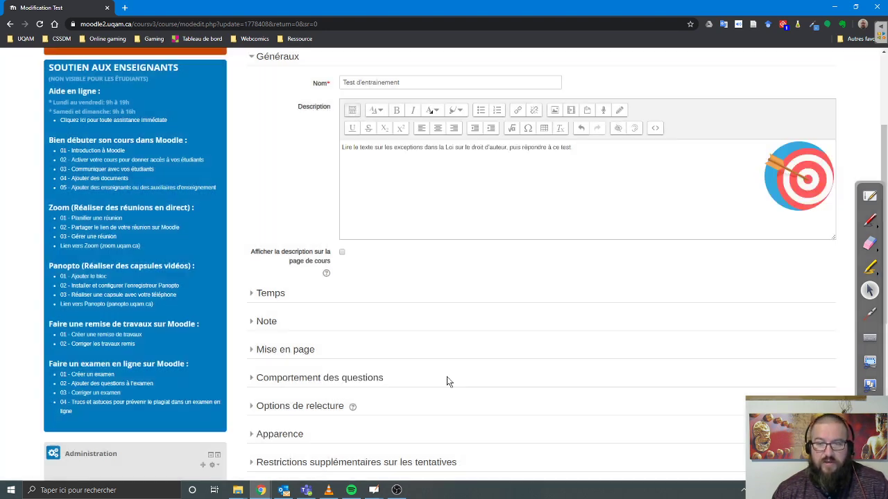
Add the heading "Important !!" in the largest title style on a new line above the description sentence
{"action": "left_click", "coordinate": [574, 151]}
{"action": "type", "text": "."}
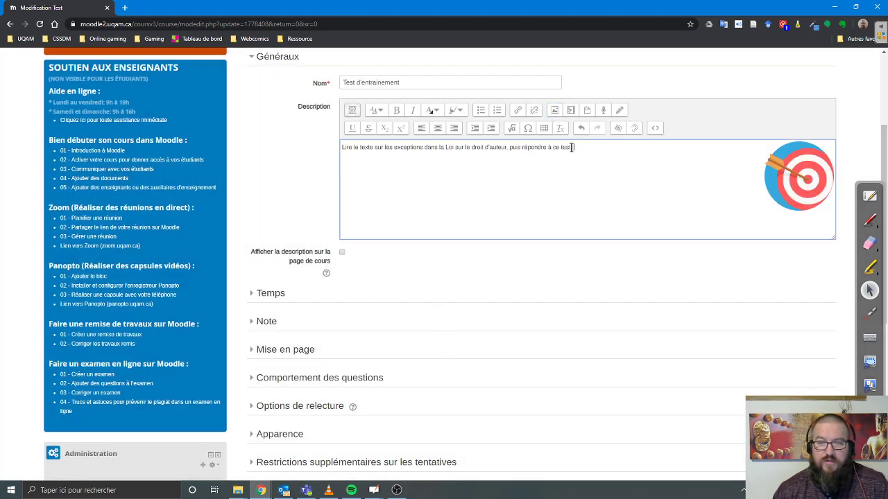
{"action": "left_click_drag", "start_coordinate": [573, 149], "coordinate": [357, 151]}
{"action": "key", "text": "ctrl+z"}
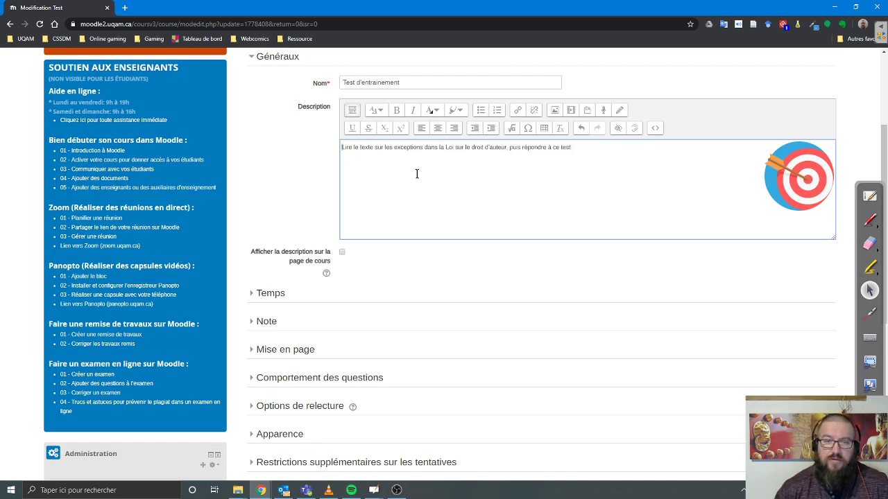
{"action": "key", "text": "Return"}
{"action": "left_click", "coordinate": [375, 111]}
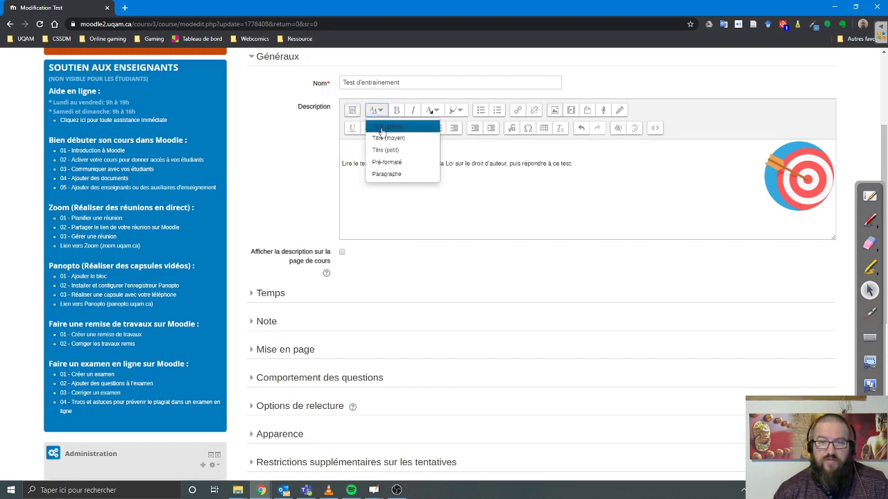
{"action": "left_click", "coordinate": [384, 130]}
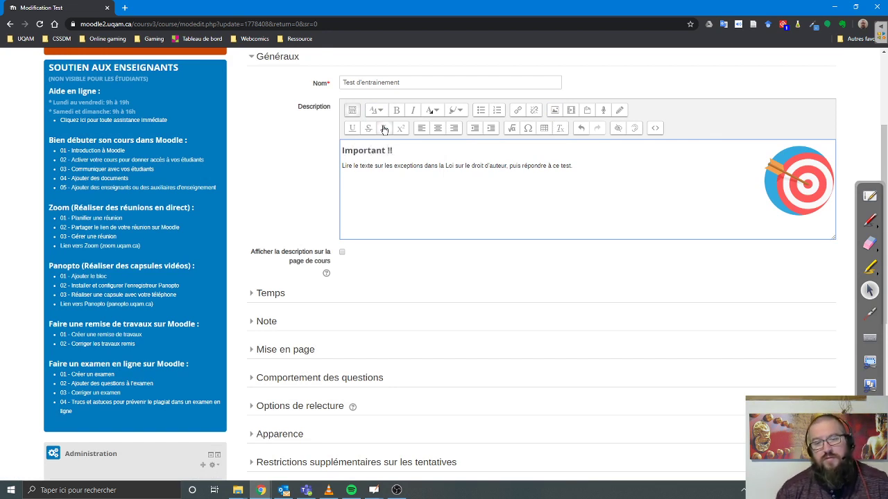
Colour the "Important !!" heading red and make the description sentence below it bold
{"action": "left_click_drag", "start_coordinate": [411, 154], "coordinate": [312, 152]}
{"action": "left_click", "coordinate": [432, 111]}
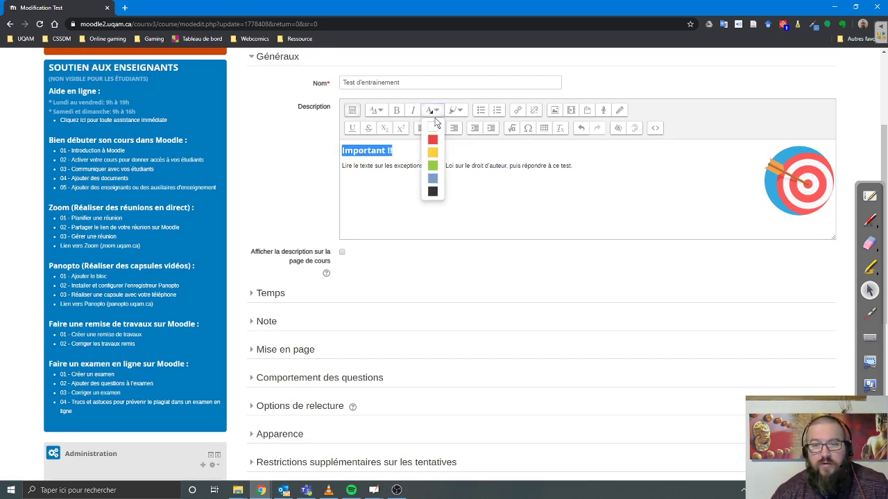
{"action": "left_click", "coordinate": [433, 139]}
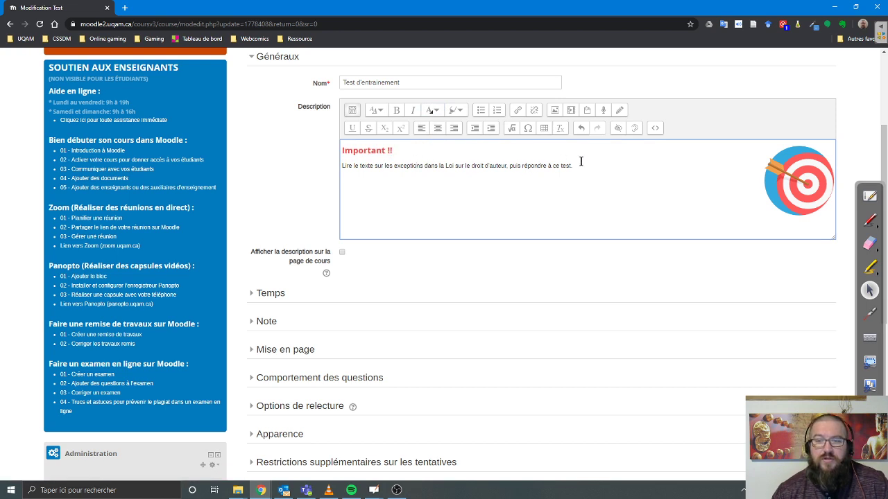
{"action": "left_click_drag", "start_coordinate": [581, 161], "coordinate": [342, 163]}
{"action": "left_click", "coordinate": [397, 110]}
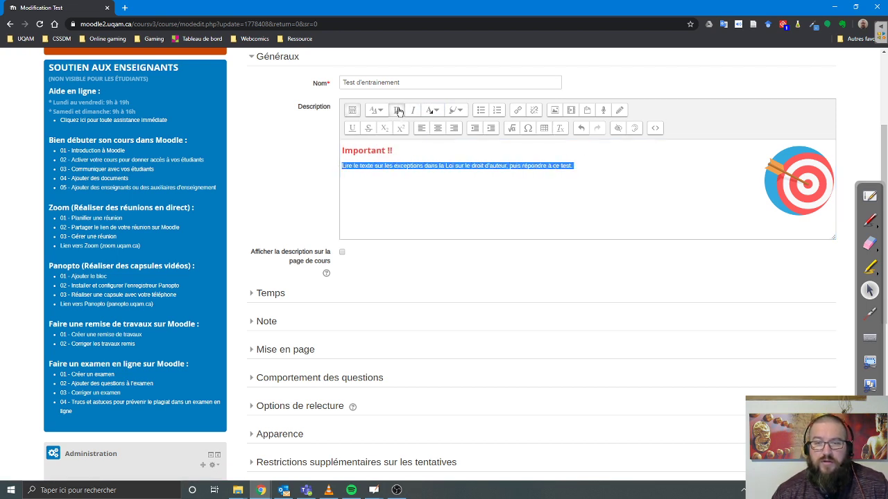
{"action": "left_click", "coordinate": [590, 167]}
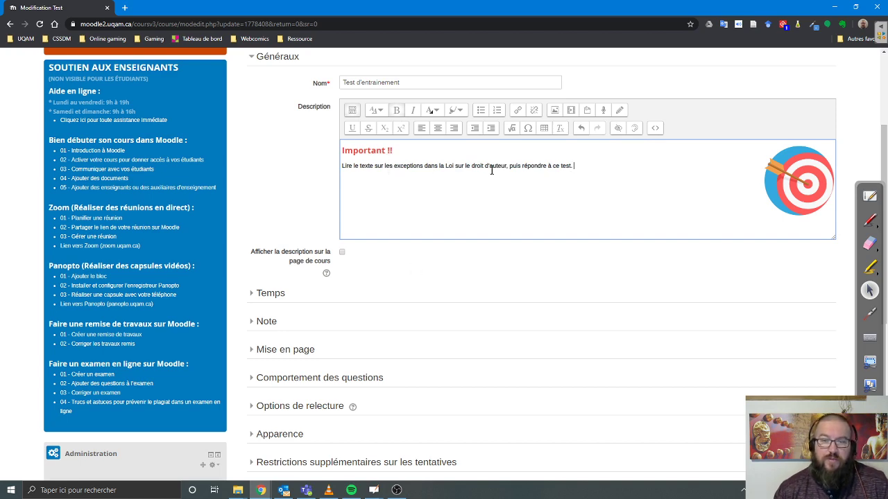
Open the course page in a new tab, copy the link address of the PDF below Test d'entrainement, and return to the quiz settings
{"action": "scroll", "coordinate": [131, 77], "scroll_direction": "up", "scroll_amount": 3}
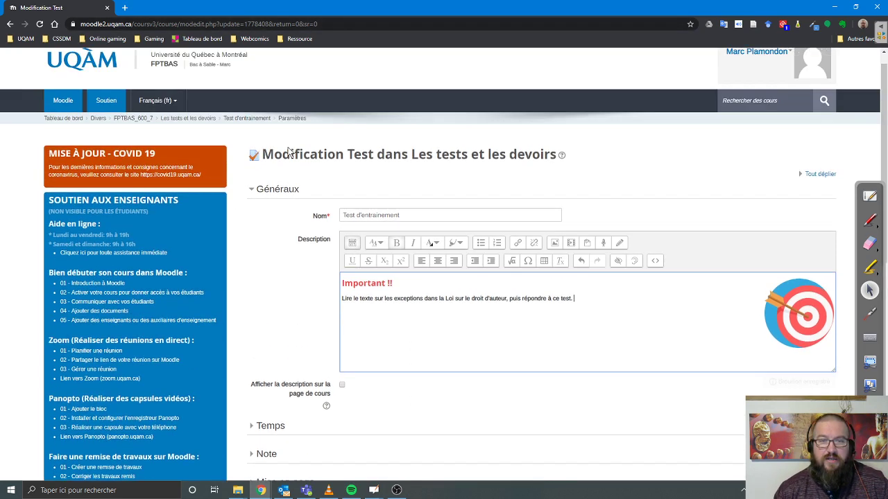
{"action": "middle_click", "coordinate": [139, 138]}
{"action": "left_click", "coordinate": [143, 12]}
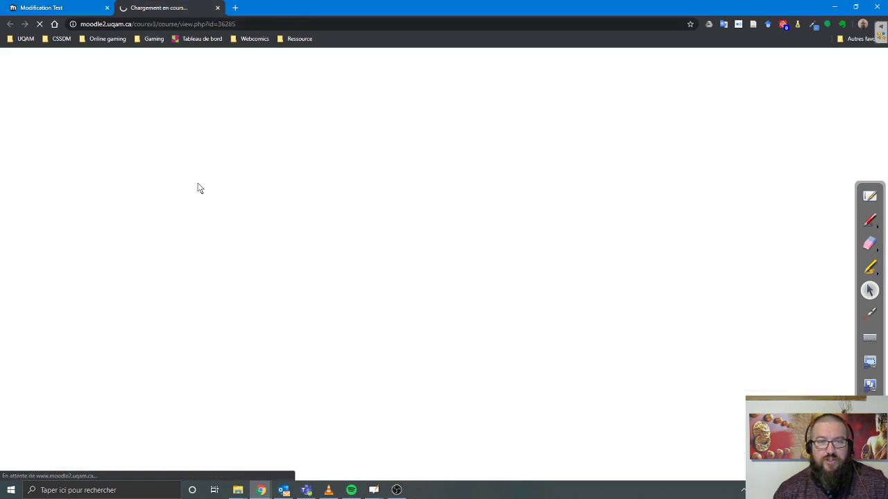
{"action": "scroll", "coordinate": [278, 263], "scroll_direction": "down", "scroll_amount": 4}
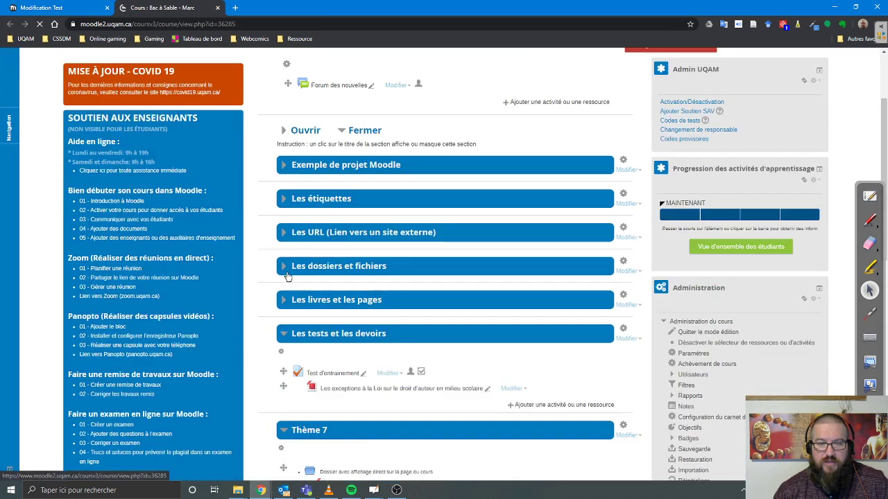
{"action": "right_click", "coordinate": [335, 272]}
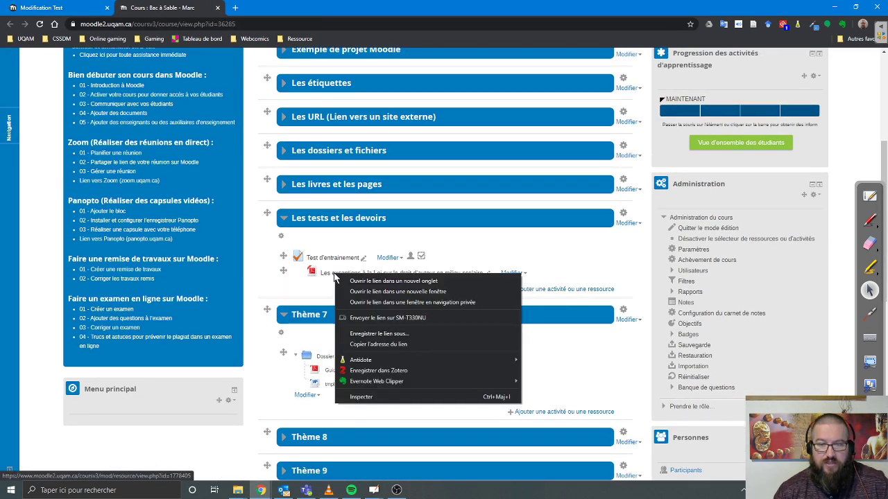
{"action": "left_click", "coordinate": [368, 345]}
{"action": "key", "text": "ctrl+shift+Tab"}
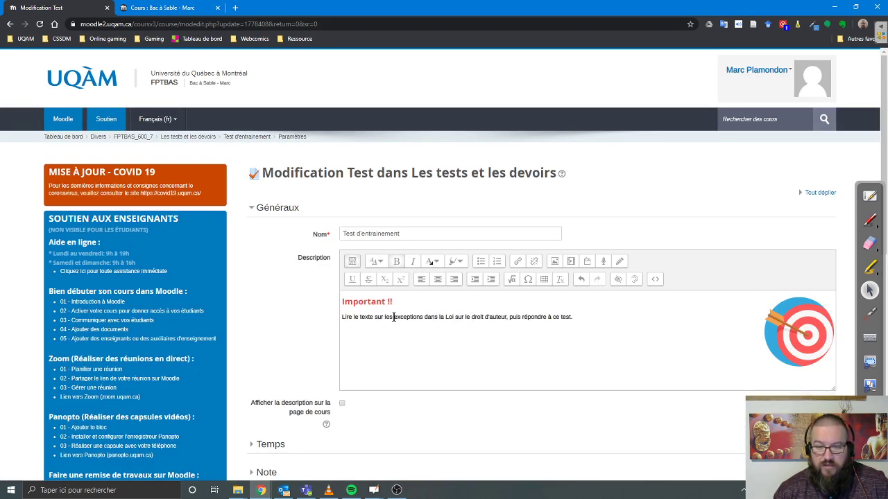
Link the words "exceptions dans la Loi sur le droit d'auteur" to the copied PDF address, opening in a new window
{"action": "left_click_drag", "start_coordinate": [395, 317], "coordinate": [508, 320]}
{"action": "left_click", "coordinate": [517, 261]}
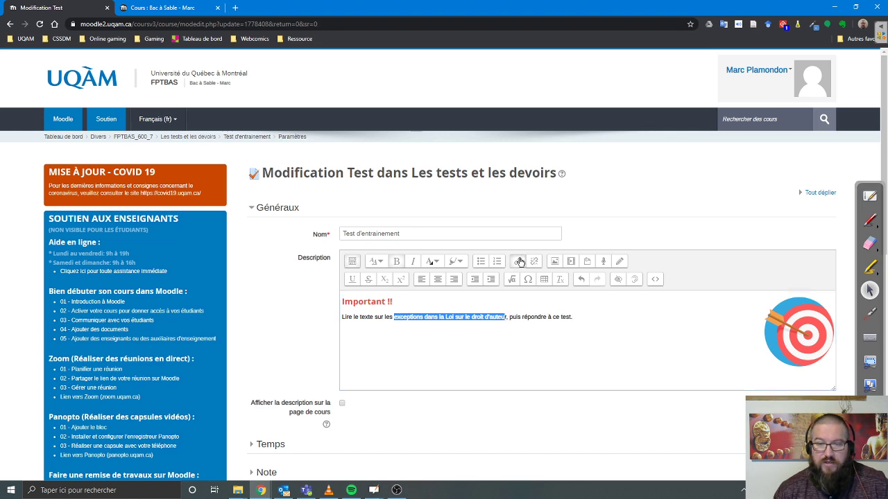
{"action": "key", "text": "ctrl+v"}
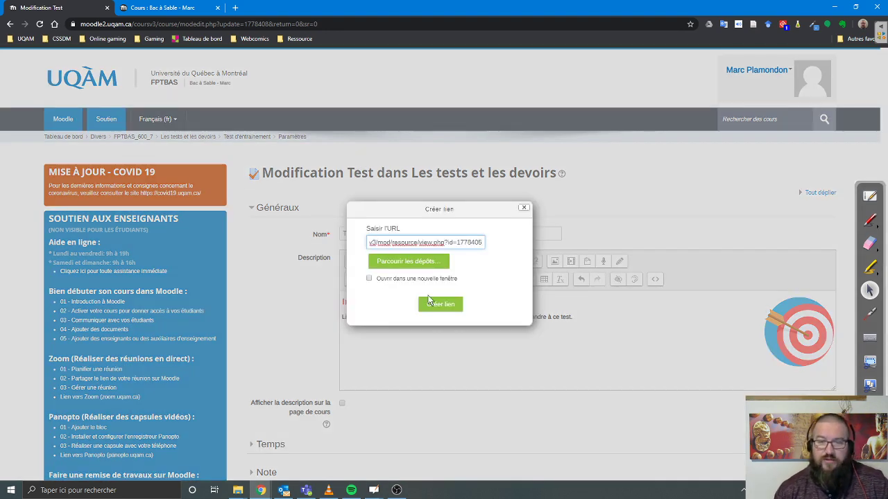
{"action": "left_click", "coordinate": [369, 278]}
{"action": "left_click", "coordinate": [440, 303]}
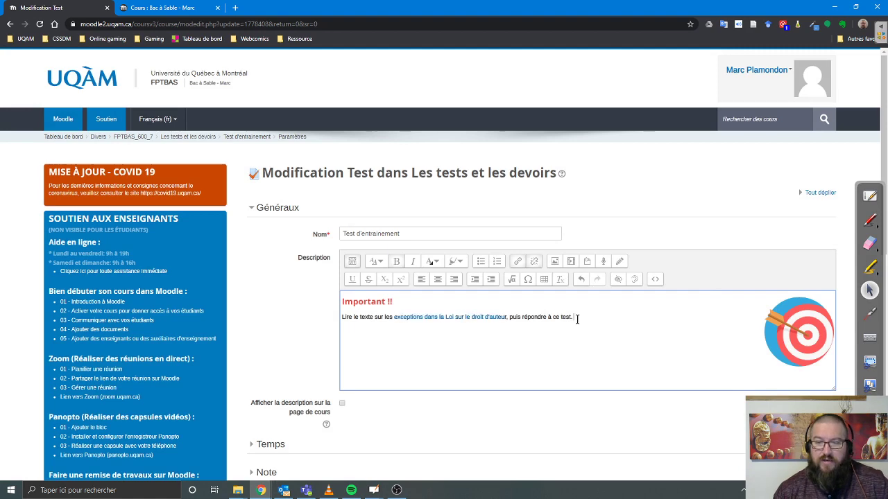
Save the quiz settings with return to the course, and open Test d'entrainement to review its description
{"action": "scroll", "coordinate": [545, 366], "scroll_direction": "down", "scroll_amount": 7}
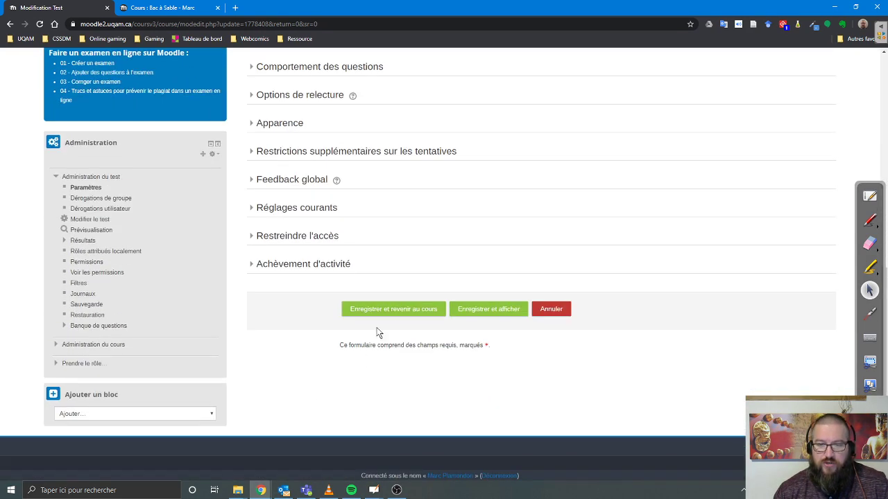
{"action": "left_click", "coordinate": [412, 311]}
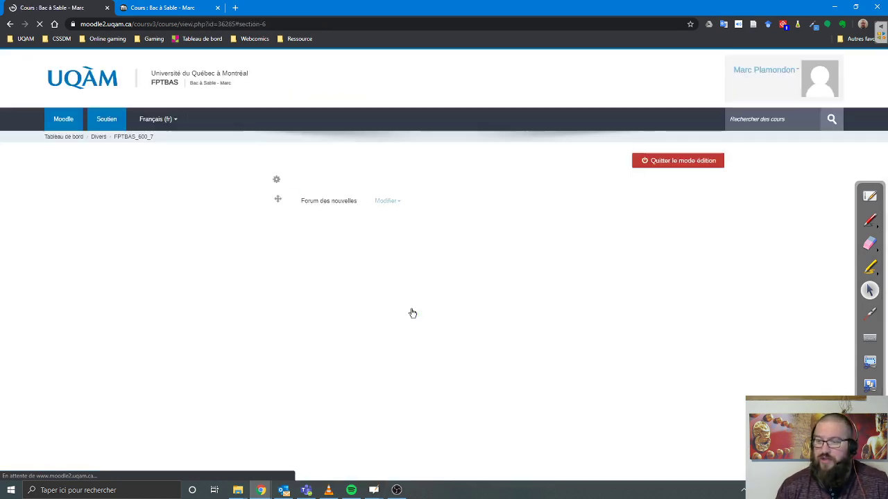
{"action": "scroll", "coordinate": [352, 331], "scroll_direction": "up", "scroll_amount": 2}
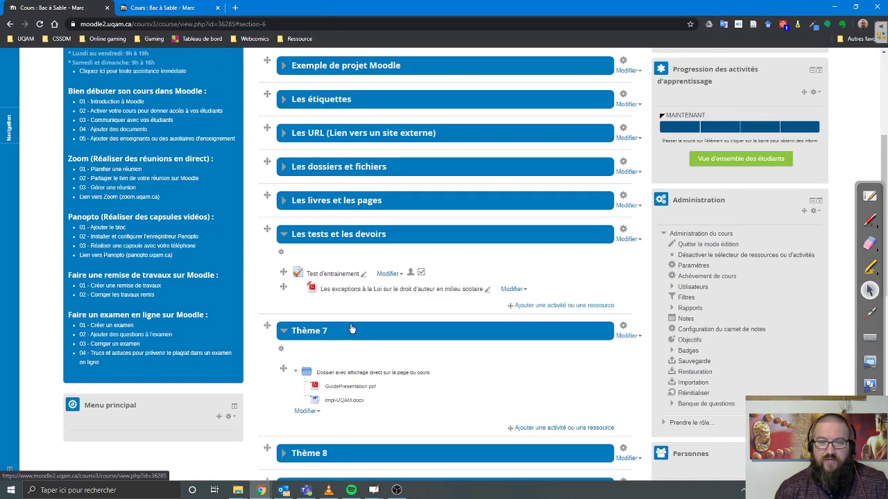
{"action": "left_click", "coordinate": [331, 294]}
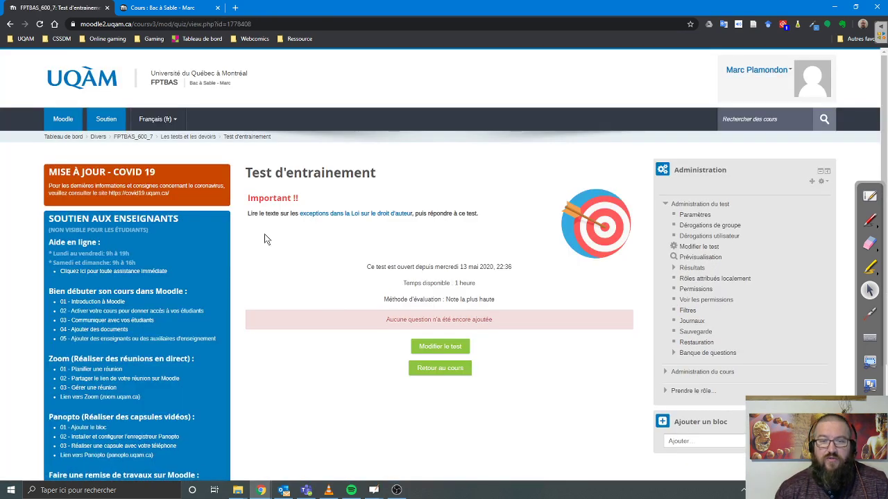
{"action": "left_click_drag", "start_coordinate": [251, 196], "coordinate": [494, 225]}
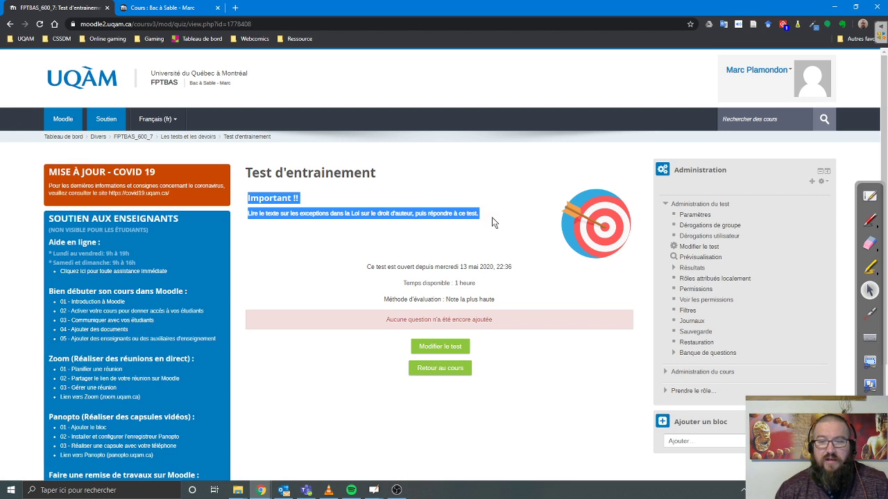
{"action": "left_click", "coordinate": [494, 225]}
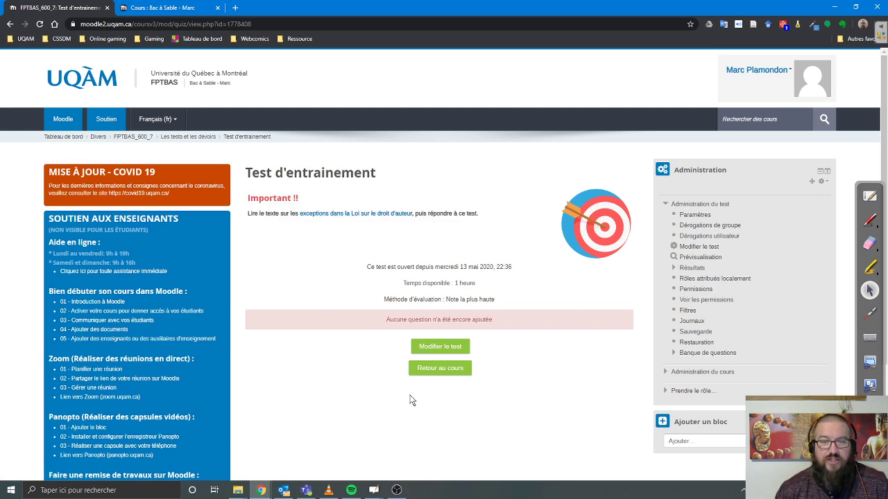
Test the description's link through to the copyright exceptions PDF, close the opened tabs, and return to the quiz page
{"action": "left_click", "coordinate": [371, 216]}
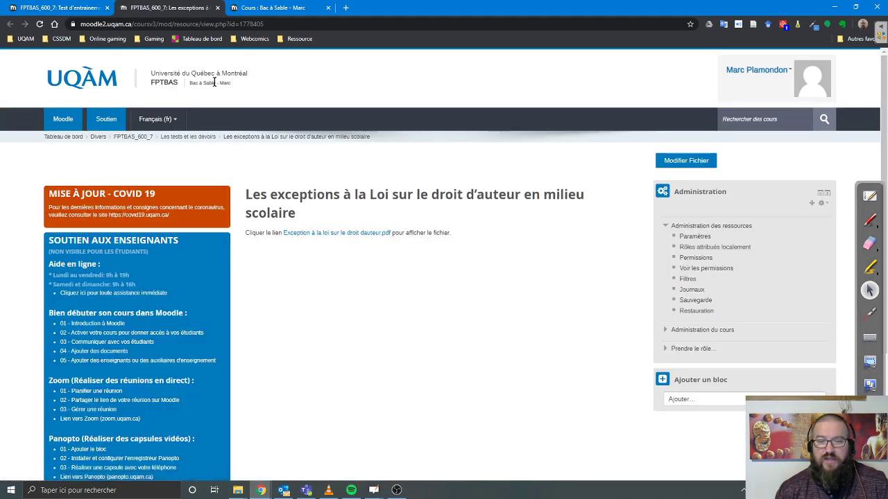
{"action": "left_click", "coordinate": [340, 233]}
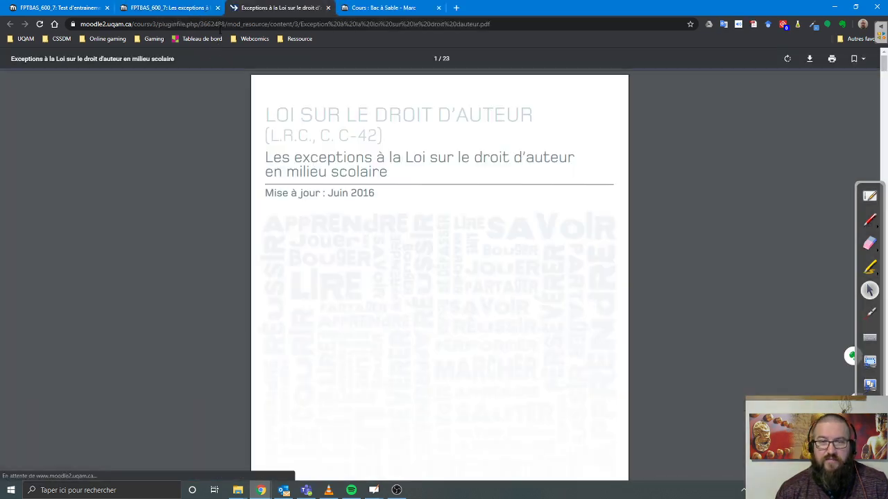
{"action": "left_click", "coordinate": [217, 8]}
{"action": "left_click", "coordinate": [219, 8]}
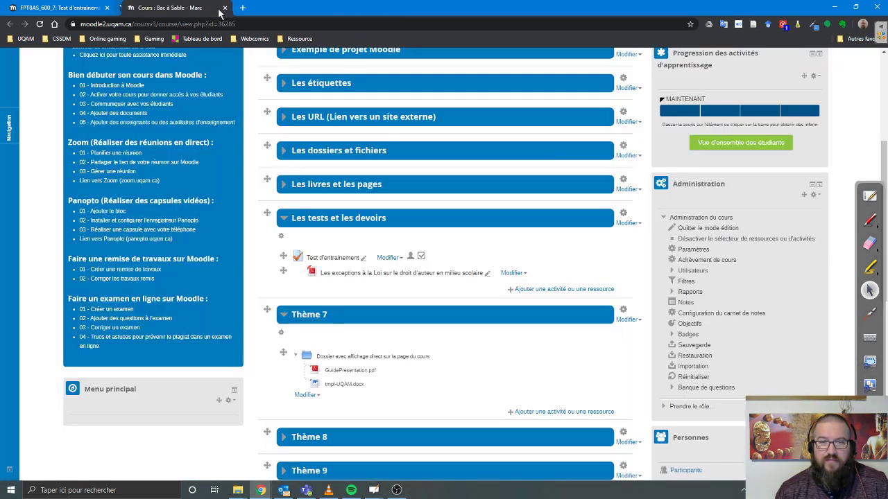
{"action": "left_click", "coordinate": [58, 8]}
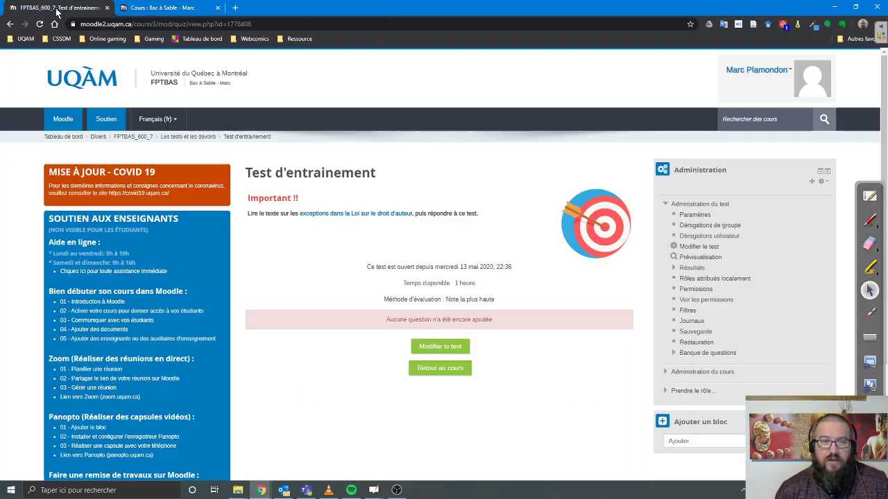
Return to the course page and add a new Test activity to the section "Les tests et les devoirs"
{"action": "left_click", "coordinate": [143, 137]}
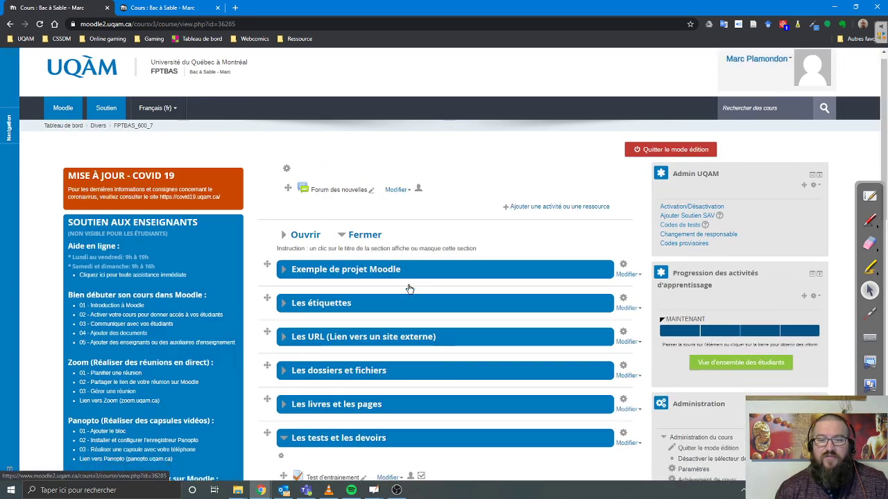
{"action": "scroll", "coordinate": [409, 290], "scroll_direction": "down", "scroll_amount": 4}
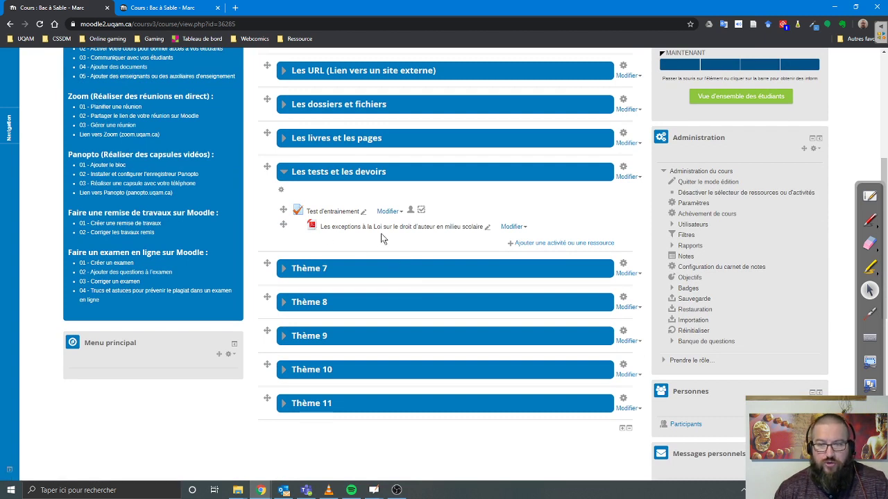
{"action": "left_click", "coordinate": [527, 245]}
{"action": "scroll", "coordinate": [417, 308], "scroll_direction": "down", "scroll_amount": 5}
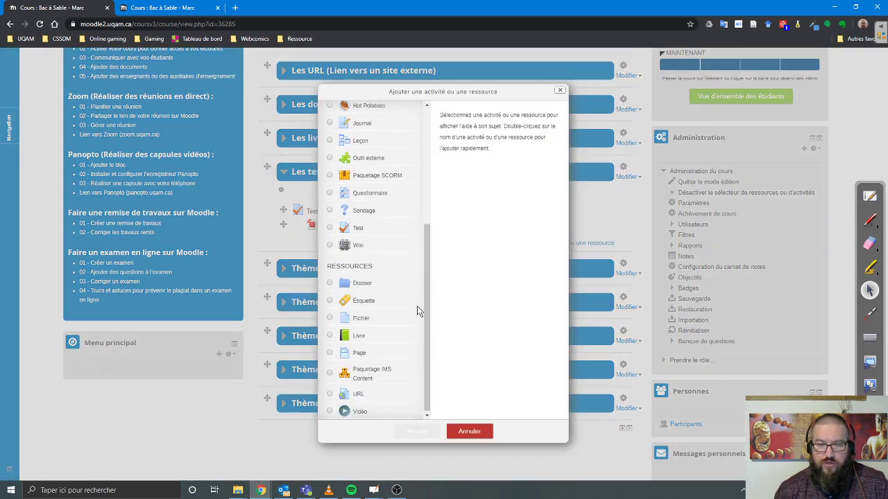
{"action": "scroll", "coordinate": [360, 298], "scroll_direction": "up", "scroll_amount": 1}
{"action": "left_click", "coordinate": [331, 272]}
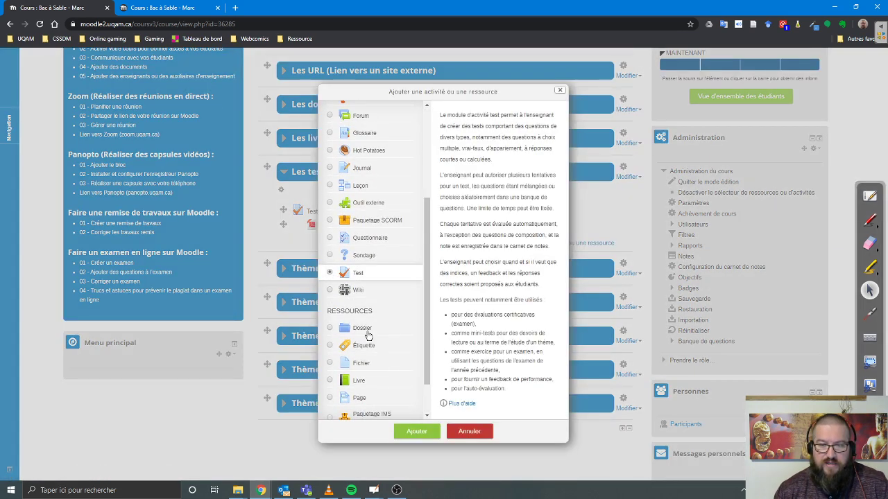
{"action": "left_click", "coordinate": [418, 431]}
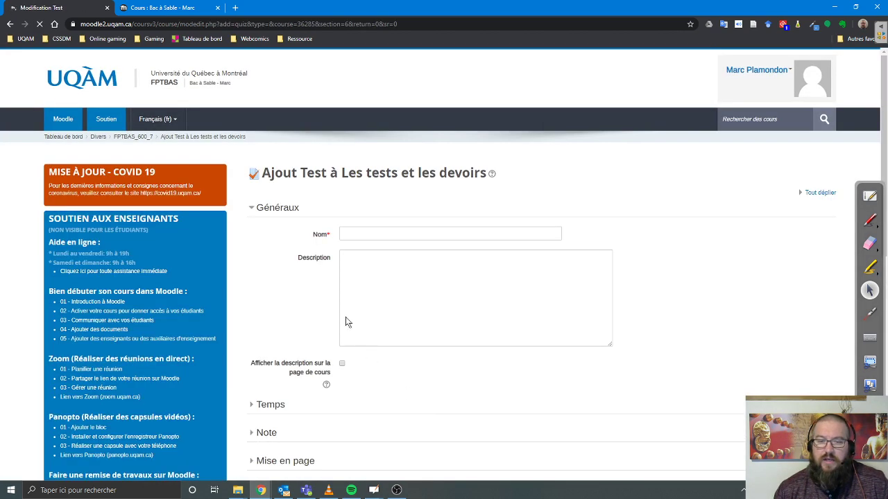
Name the new quiz "Évaluation en aide à l'apprentissage"
{"action": "left_click", "coordinate": [386, 234]}
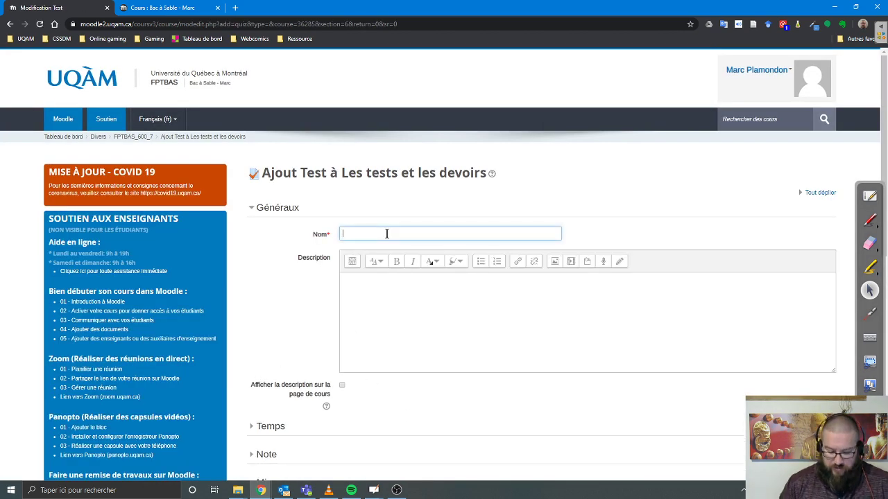
{"action": "type", "text": "Évaluation en"}
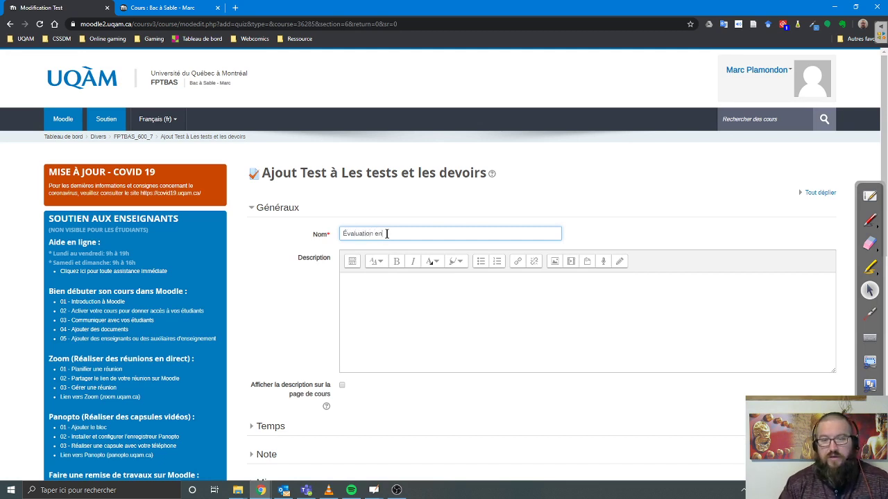
{"action": "type", "text": " aide à l'app"}
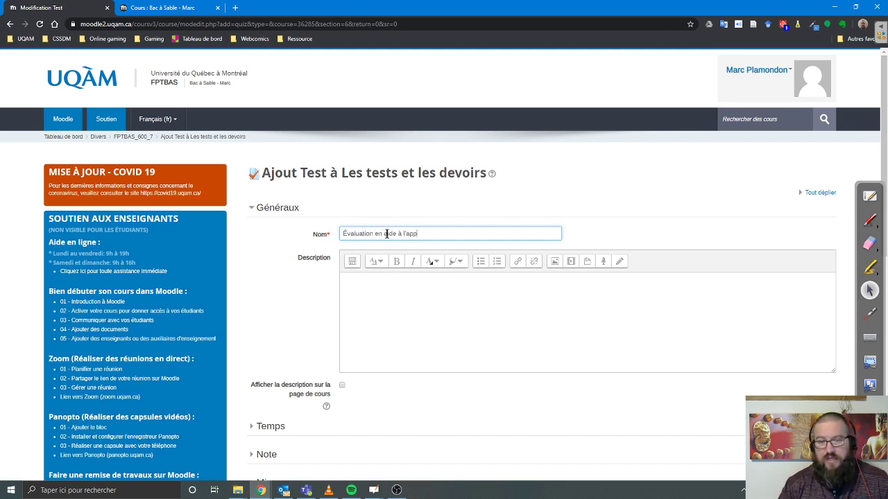
{"action": "type", "text": "rentissage"}
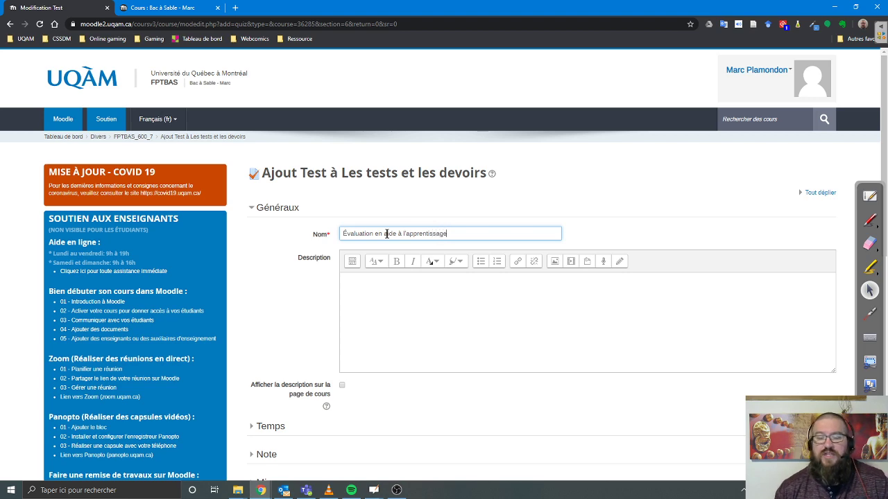
Copy the "Important !!" heading and reading instruction from the Test d'entrainement page into the new quiz's description
{"action": "left_click", "coordinate": [387, 294]}
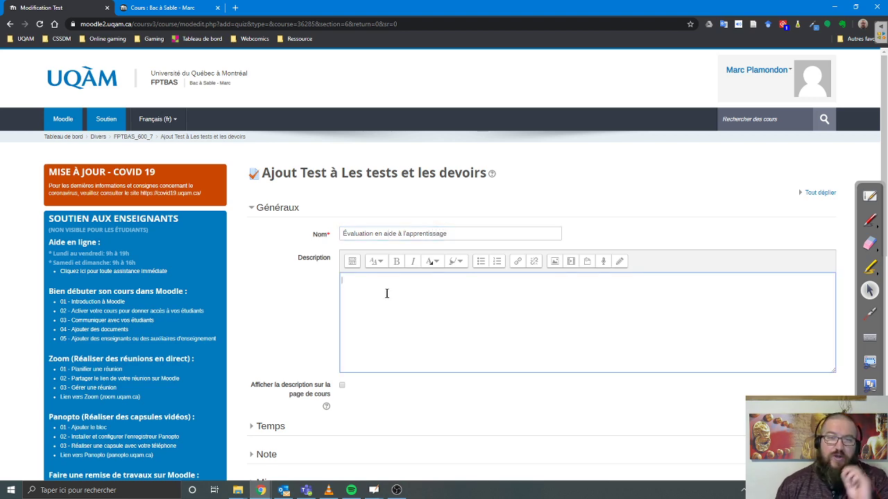
{"action": "left_click", "coordinate": [168, 10]}
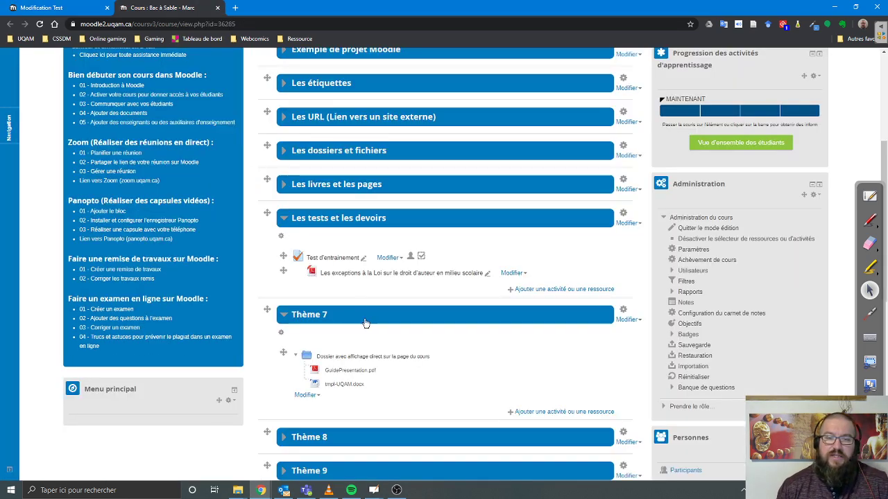
{"action": "left_click", "coordinate": [343, 260]}
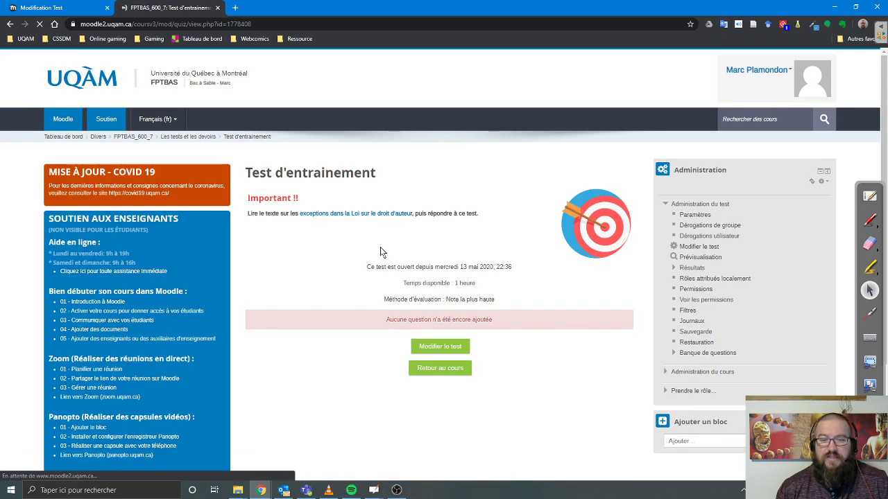
{"action": "left_click_drag", "start_coordinate": [482, 215], "coordinate": [249, 198]}
{"action": "key", "text": "ctrl+c"}
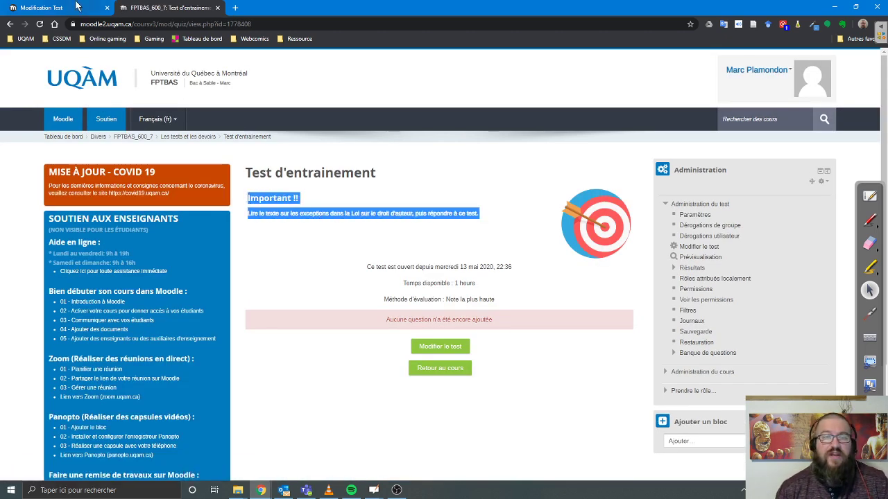
{"action": "key", "text": "ctrl+Tab"}
{"action": "key", "text": "ctrl+v"}
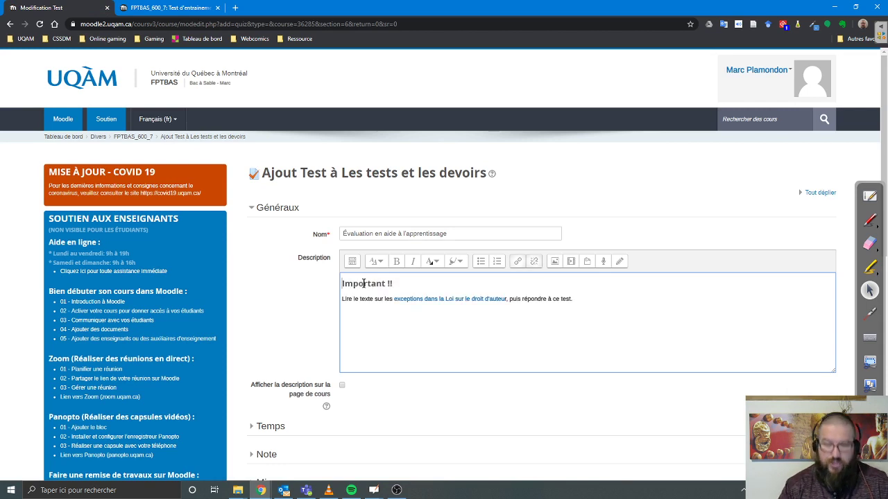
Set the font colour of the "Important !!" heading in the description to red
{"action": "left_click_drag", "start_coordinate": [399, 283], "coordinate": [336, 285]}
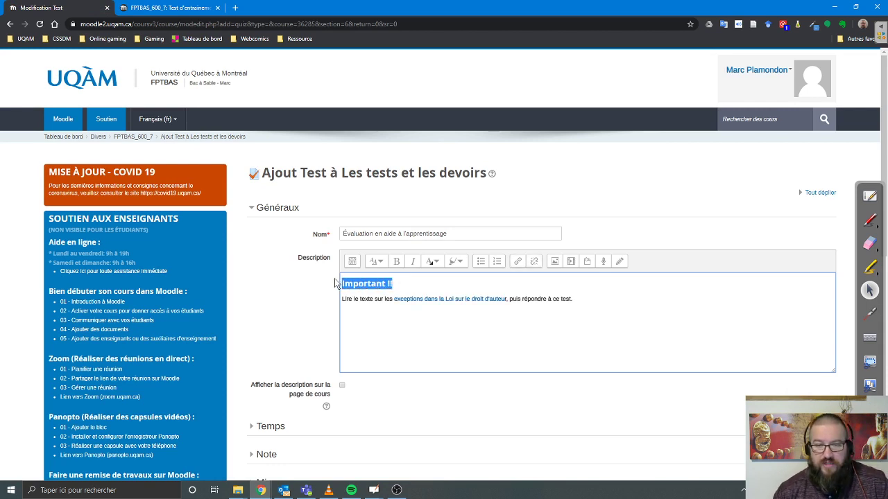
{"action": "left_click", "coordinate": [466, 264]}
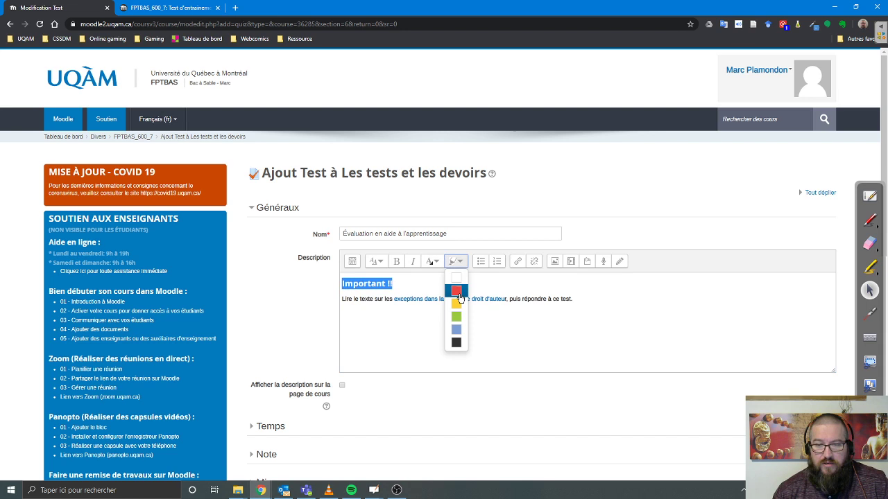
{"action": "left_click", "coordinate": [431, 261]}
{"action": "left_click", "coordinate": [433, 292]}
{"action": "left_click", "coordinate": [425, 299]}
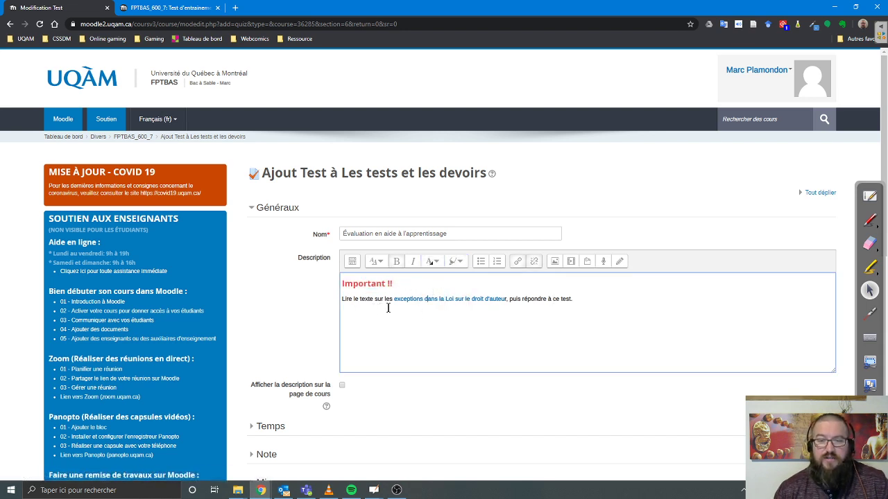
Add a new paragraph below the reading instruction, beginning "Attention, ce test me permettra d'évaluer vo"
{"action": "left_click", "coordinate": [574, 301]}
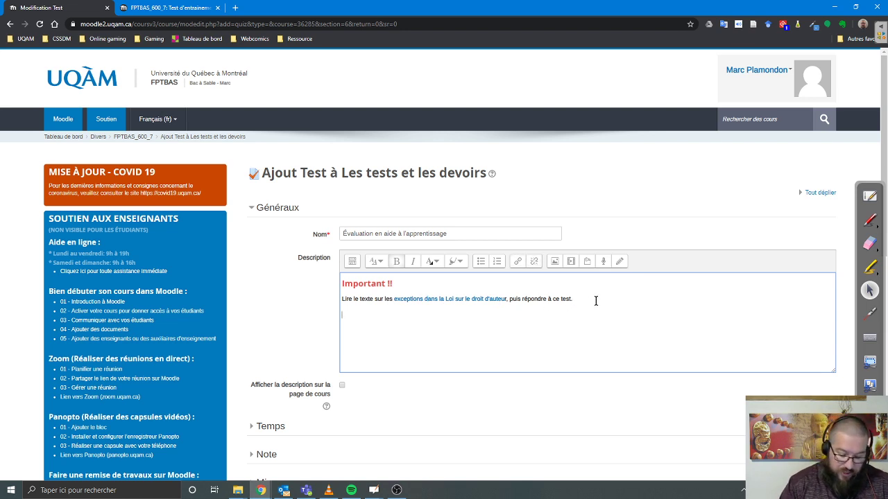
{"action": "type", "text": "Attention"}
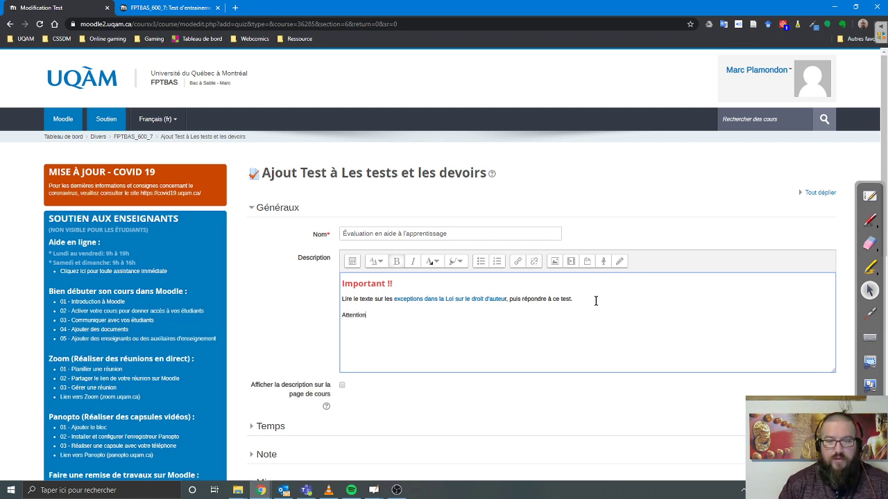
{"action": "type", "text": ", ce te"}
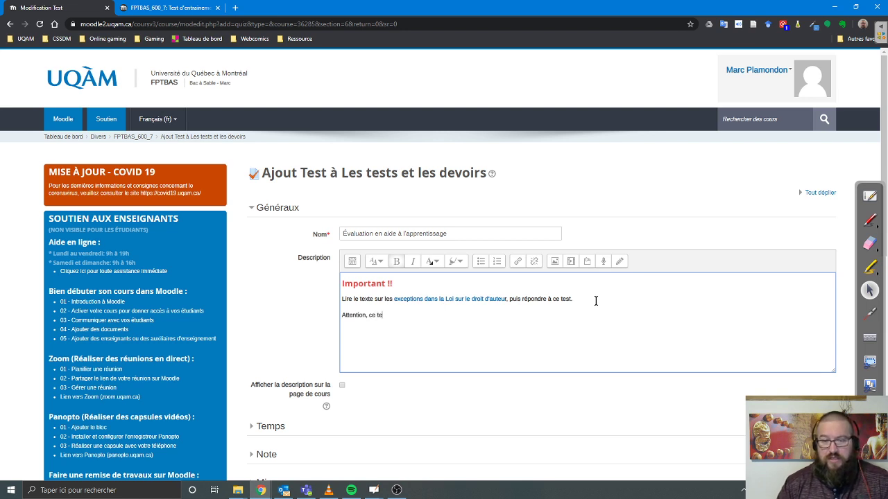
{"action": "type", "text": "st me permet"}
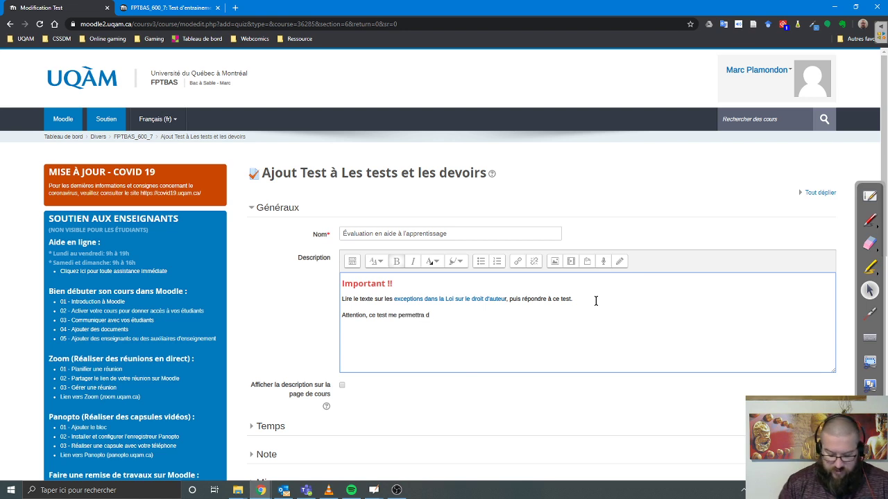
{"action": "type", "text": "tra d'évaluer vo"}
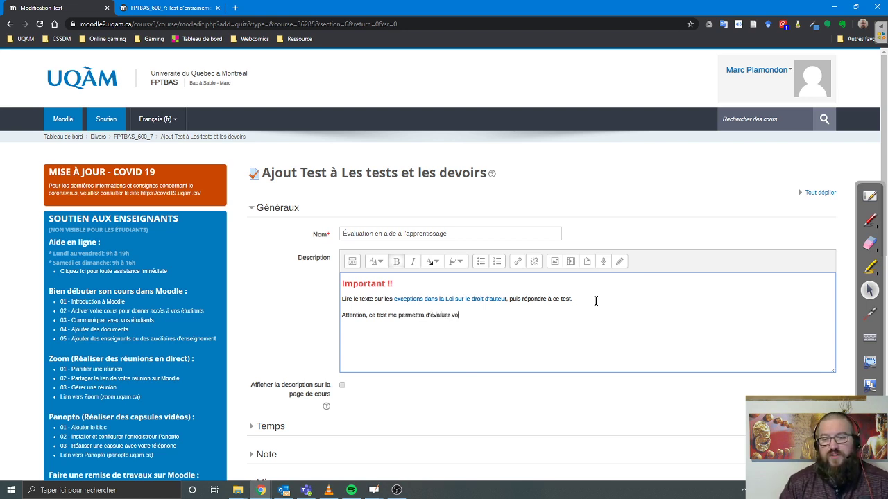